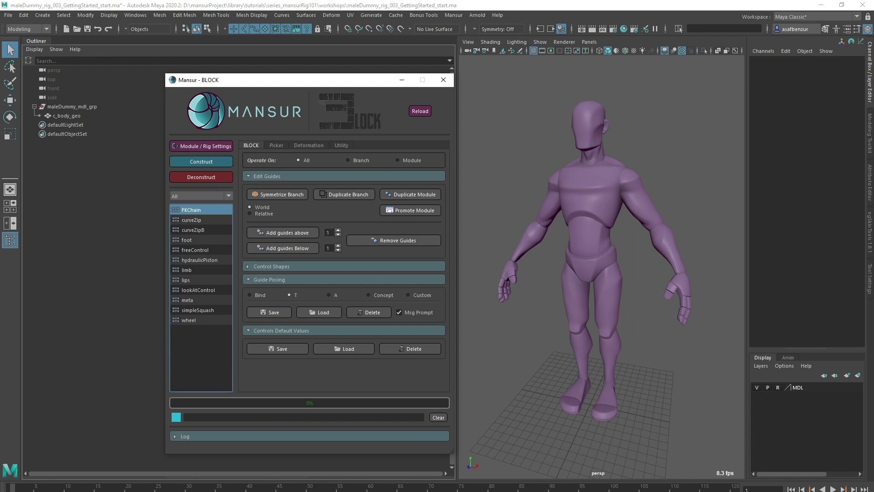
Step: Create a new rig top with characterName set to maleDummy
{"action": "double_click", "coordinate": [207, 209]}
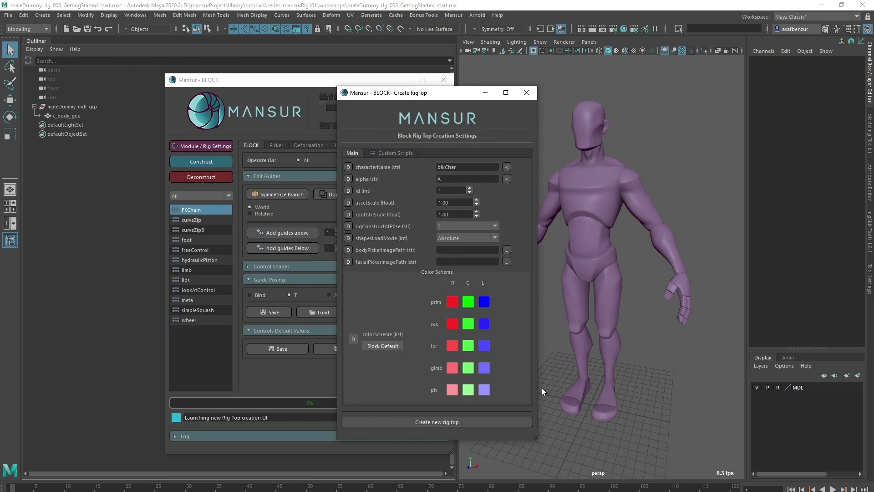
{"action": "left_click_drag", "start_coordinate": [460, 166], "coordinate": [405, 167]}
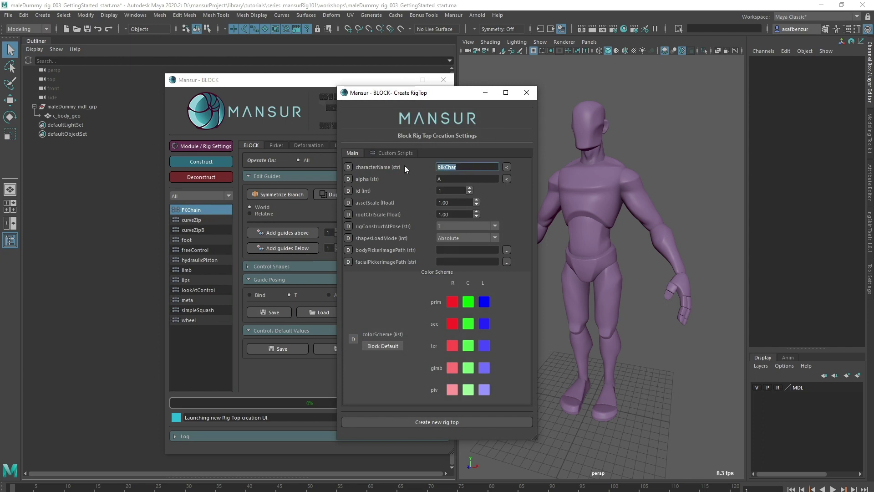
{"action": "type", "text": "maleDu"}
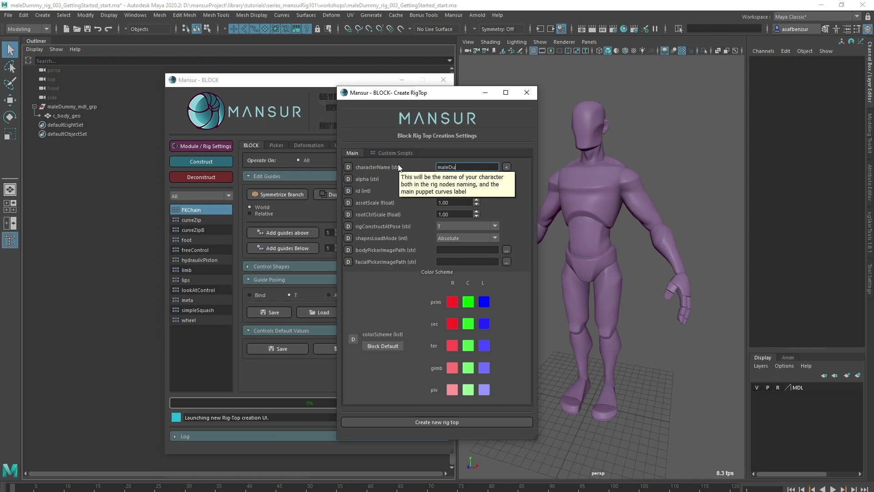
{"action": "type", "text": "mmy"}
{"action": "left_click", "coordinate": [413, 421]}
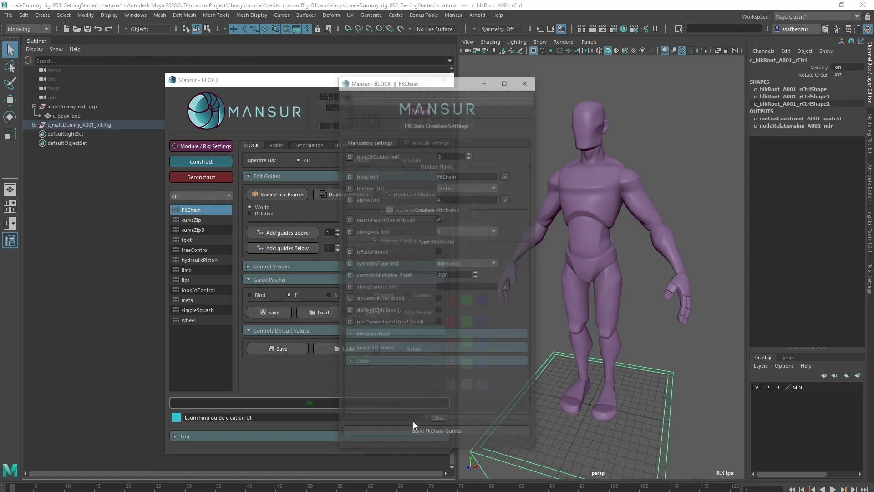
{"action": "left_click", "coordinate": [527, 80]}
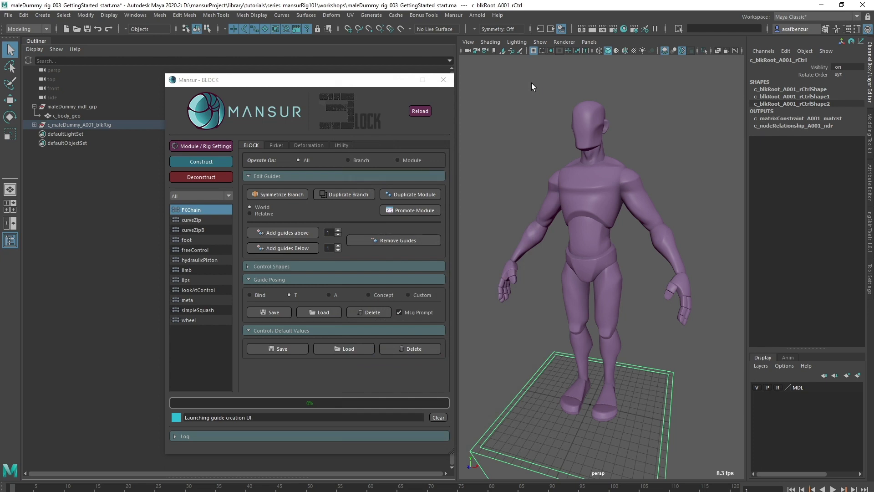
Step: Expand c_maleDummy_A001_blkRig, jntStrct and gud to reveal the root joint and root control
{"action": "left_click", "coordinate": [103, 126]}
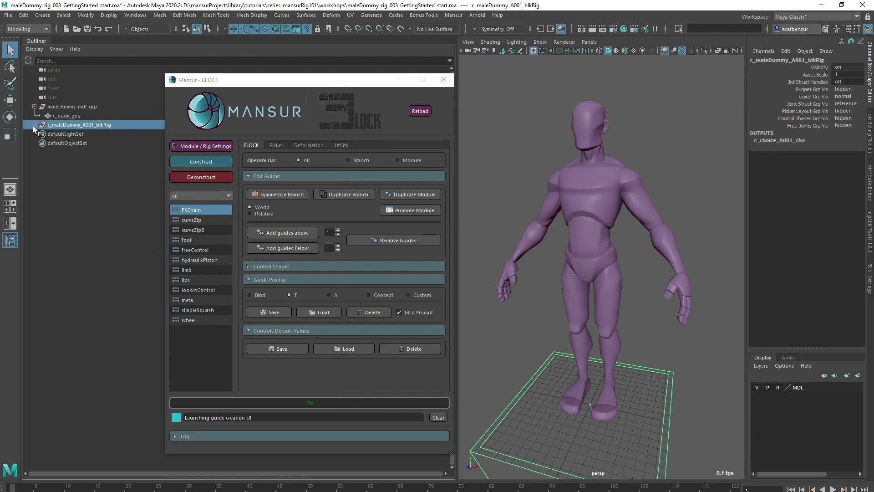
{"action": "left_click", "coordinate": [33, 126]}
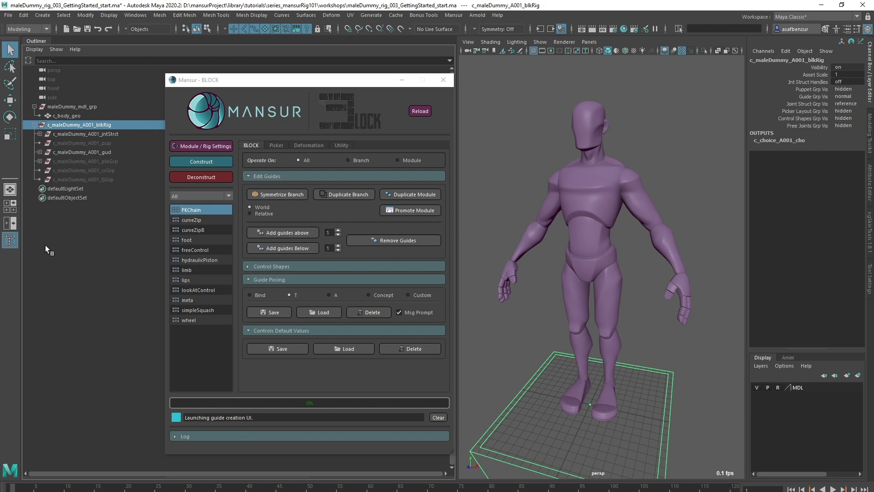
{"action": "left_click", "coordinate": [74, 134]}
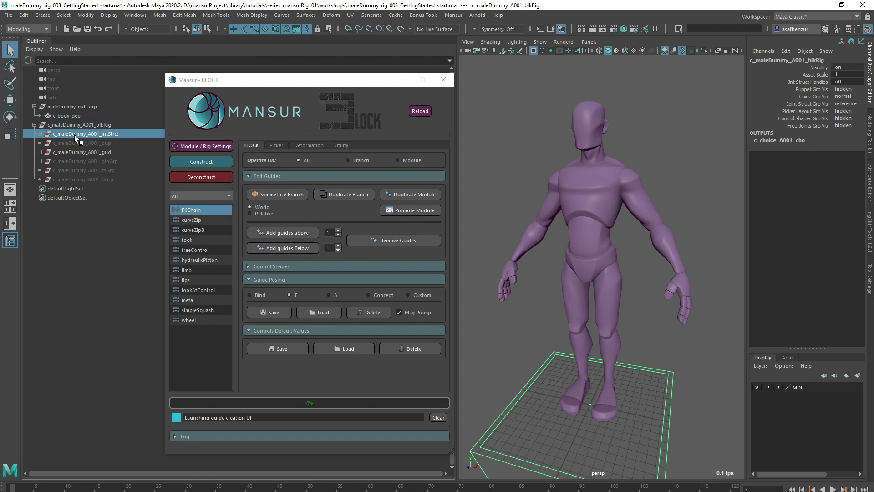
{"action": "left_click", "coordinate": [40, 134]}
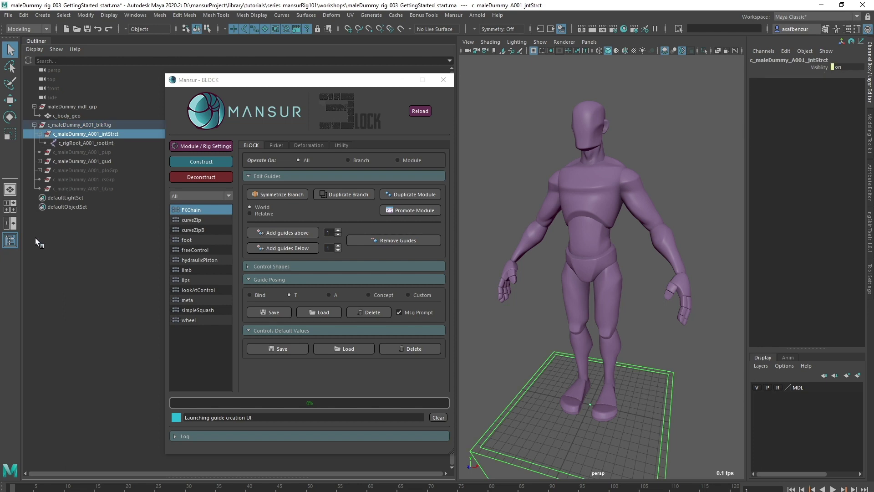
{"action": "left_click", "coordinate": [56, 152]}
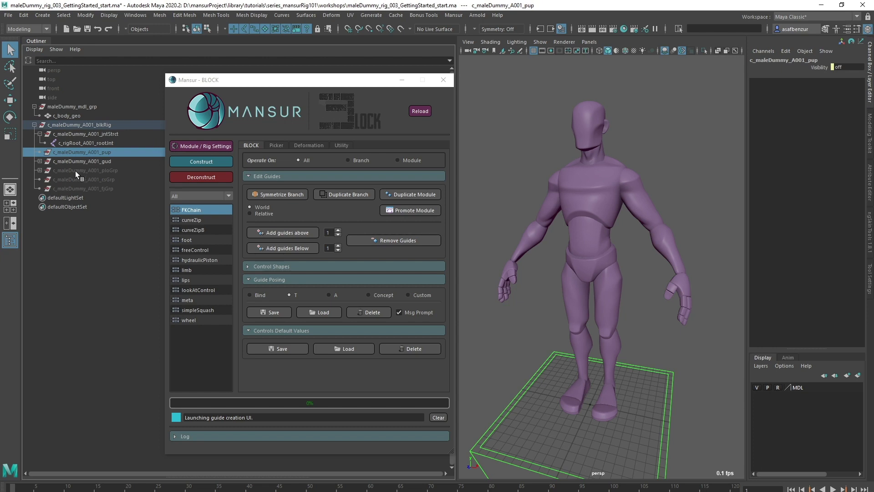
{"action": "left_click", "coordinate": [65, 160]}
{"action": "left_click", "coordinate": [40, 161]}
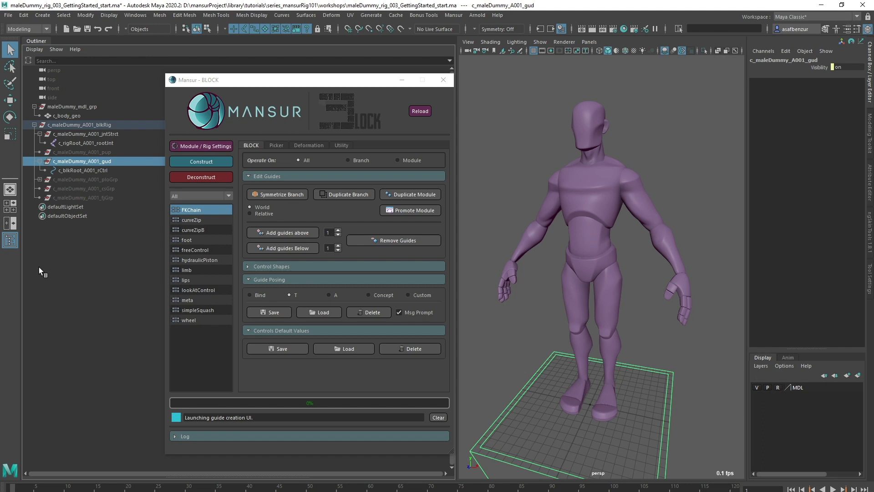
Step: Inspect the ploGrp, csGrp and fjGrp groups, then clear the selection
{"action": "left_click", "coordinate": [40, 179]}
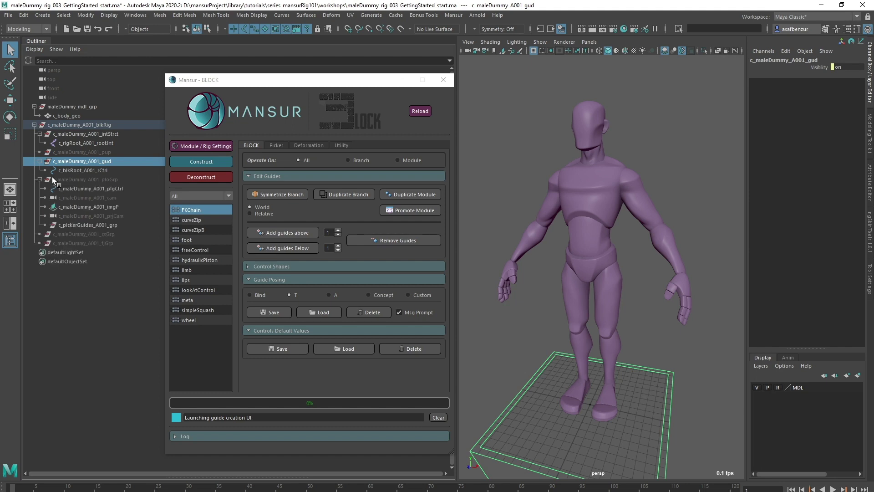
{"action": "left_click", "coordinate": [52, 177]}
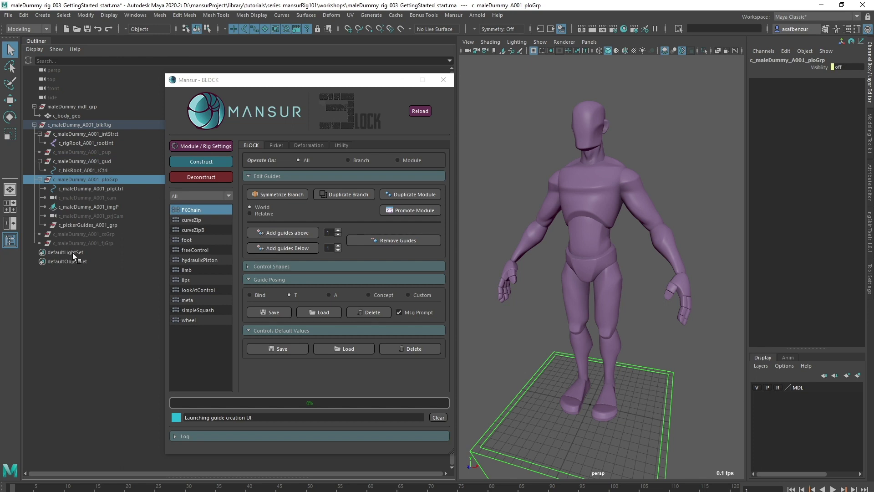
{"action": "left_click", "coordinate": [80, 234]}
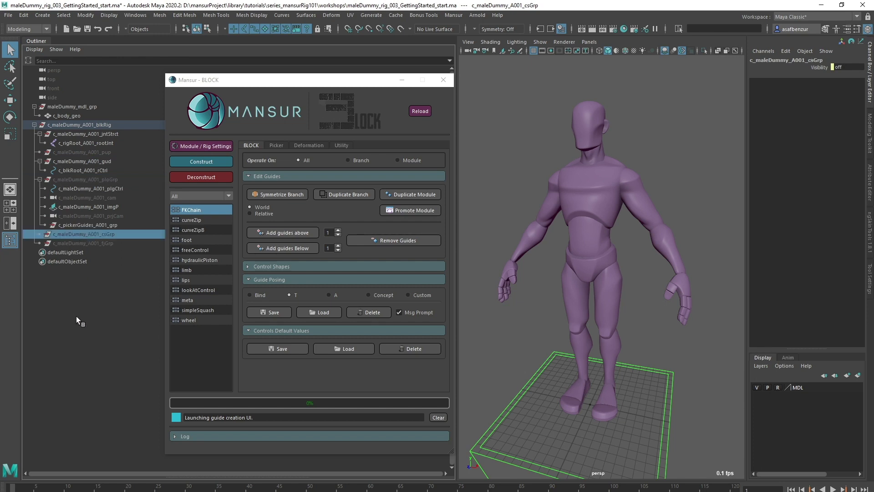
{"action": "left_click", "coordinate": [79, 242]}
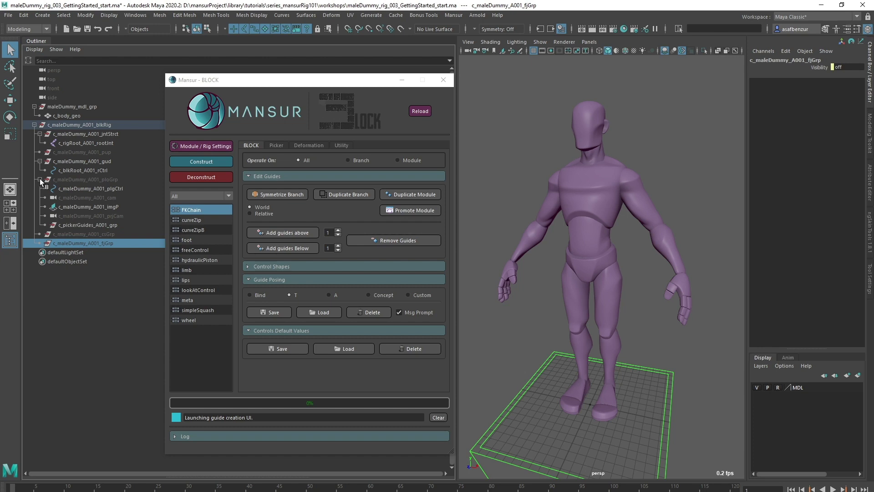
{"action": "left_click", "coordinate": [40, 179]}
{"action": "left_click", "coordinate": [64, 290]}
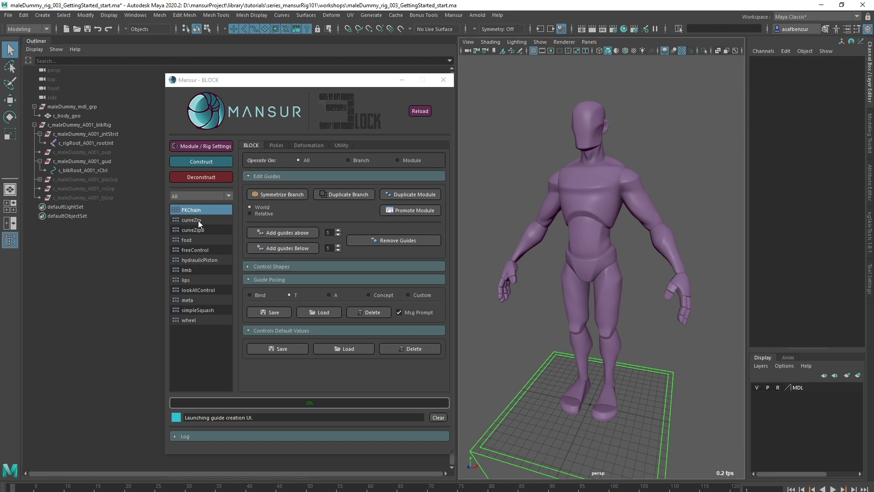
Step: Select the root control as parent for a new freeControl module
{"action": "double_click", "coordinate": [204, 250]}
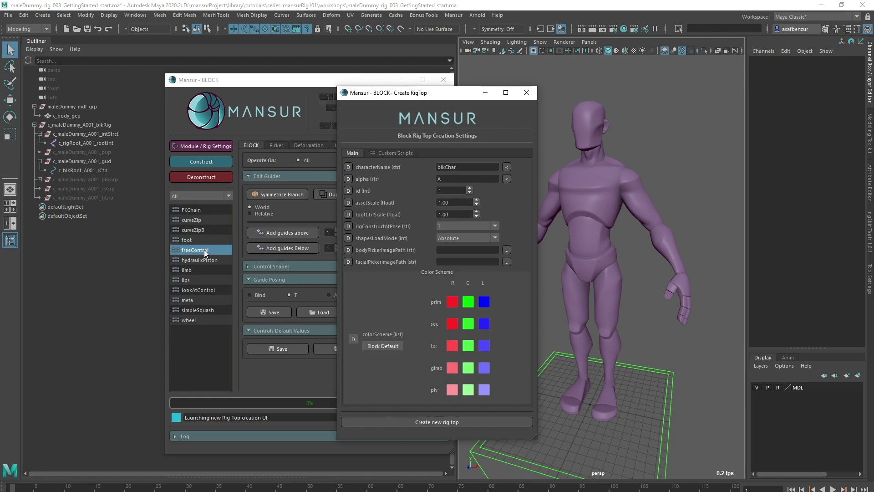
{"action": "left_click", "coordinate": [526, 92]}
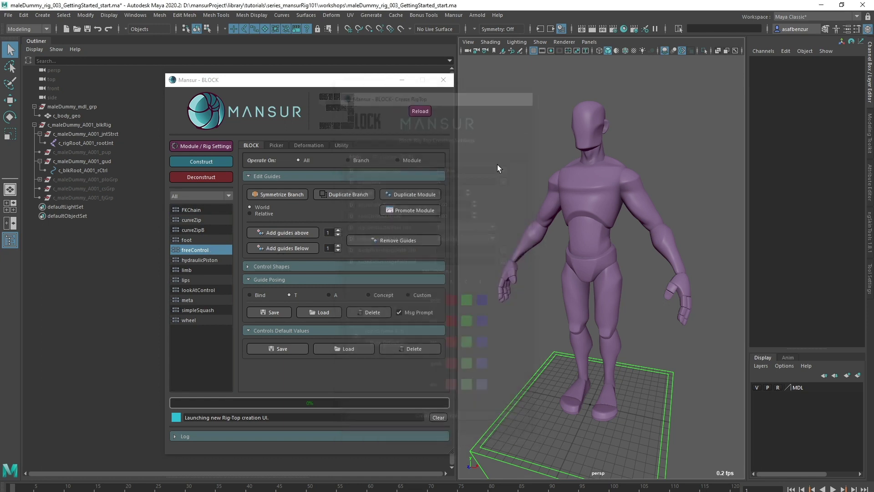
{"action": "left_click_drag", "start_coordinate": [507, 430], "coordinate": [507, 430]}
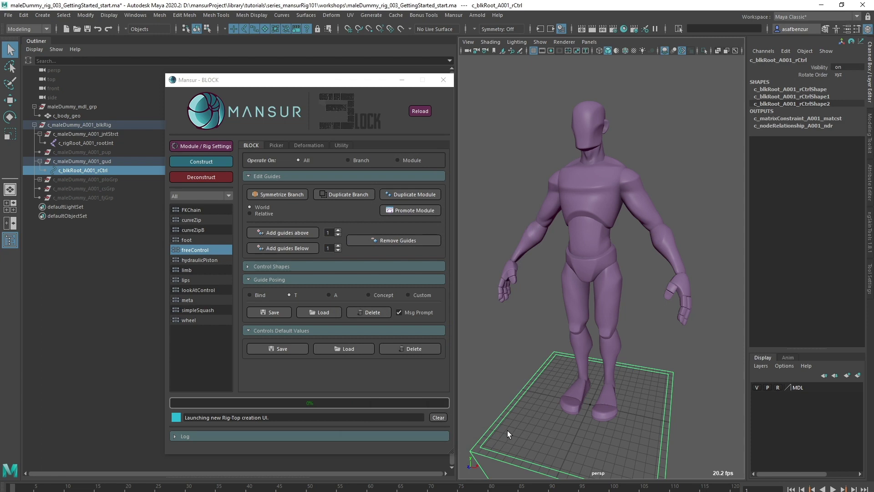
{"action": "double_click", "coordinate": [214, 249]}
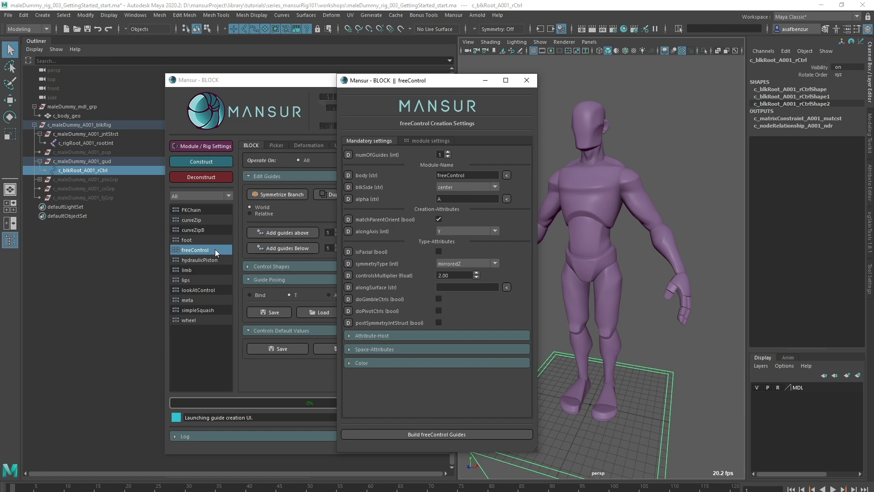
Step: Name the freeControl body 'local' and set its control shape to square
{"action": "left_click", "coordinate": [482, 173]}
{"action": "key", "text": "ctrl+a"}
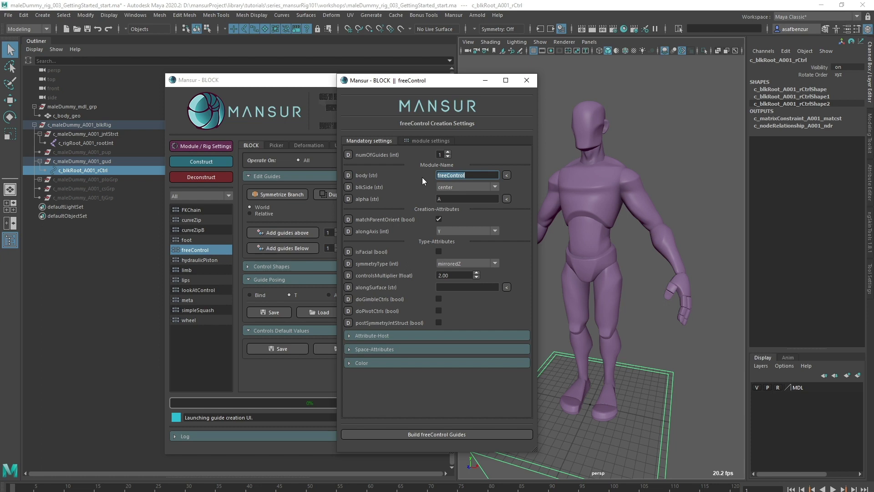
{"action": "type", "text": "local"}
{"action": "left_click", "coordinate": [422, 141]}
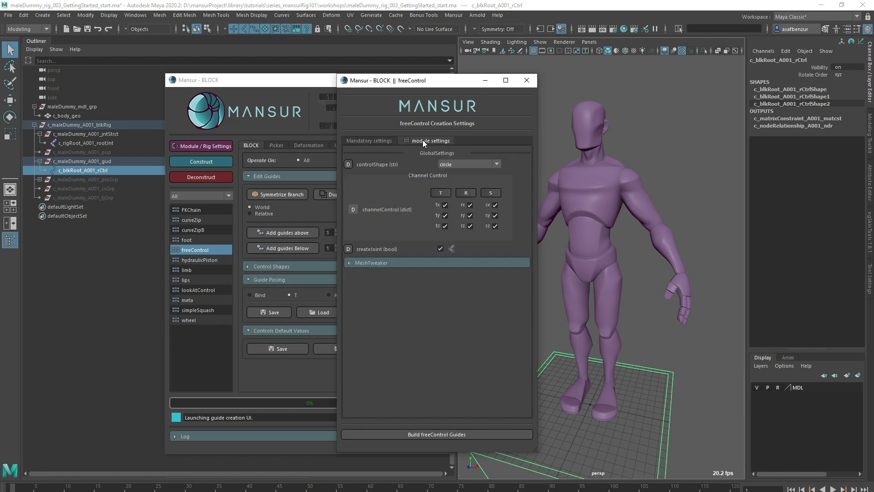
{"action": "left_click", "coordinate": [451, 163]}
{"action": "scroll", "coordinate": [451, 162], "scroll_direction": "down", "scroll_amount": 5}
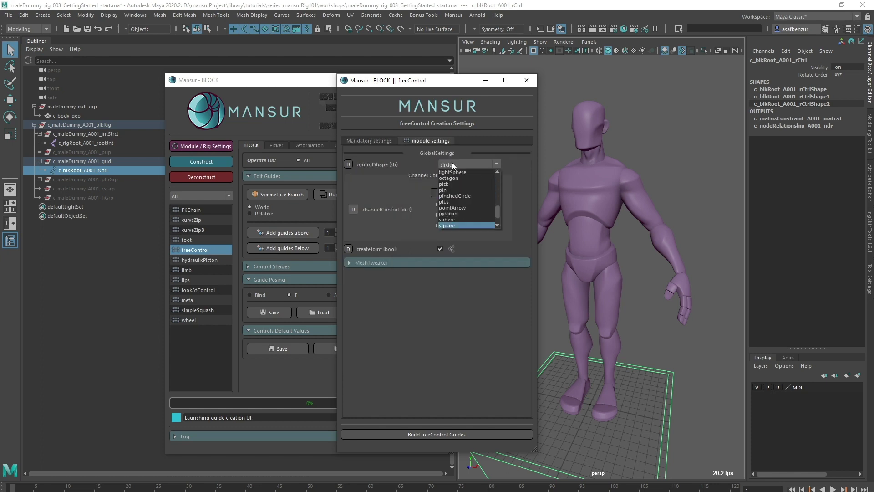
{"action": "left_click", "coordinate": [450, 223]}
{"action": "left_click", "coordinate": [441, 434]}
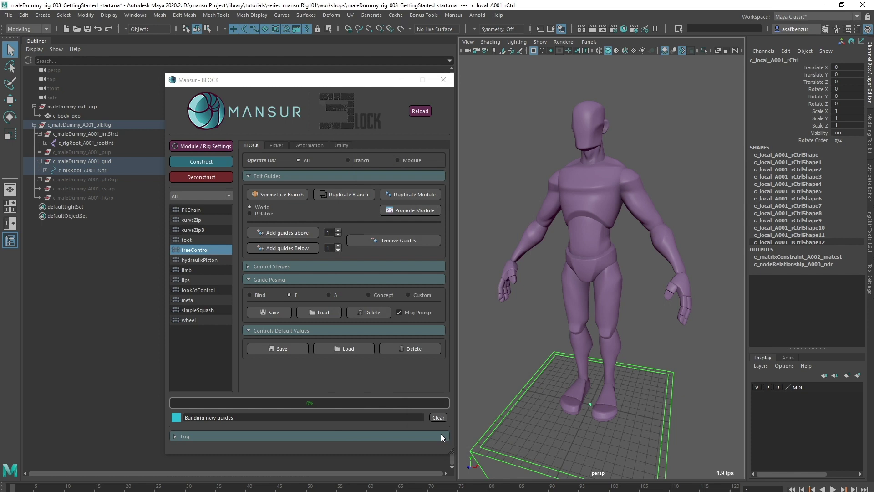
{"action": "left_click", "coordinate": [45, 171]}
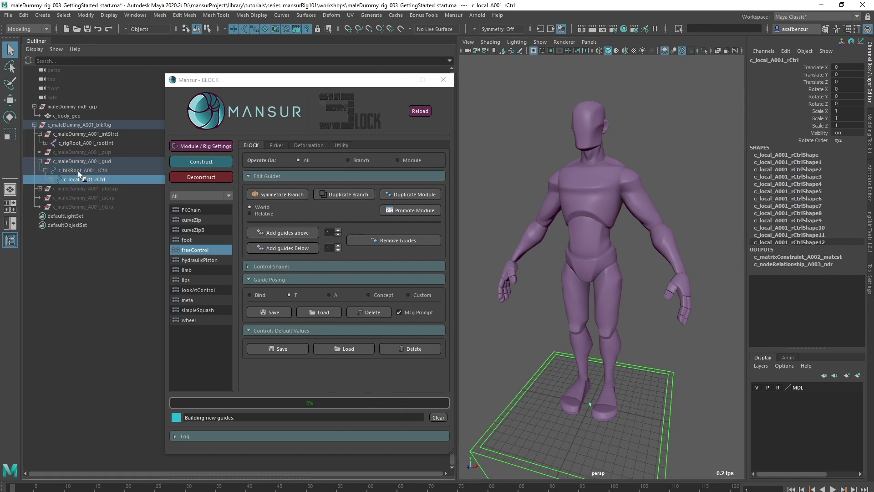
{"action": "left_click", "coordinate": [78, 171]}
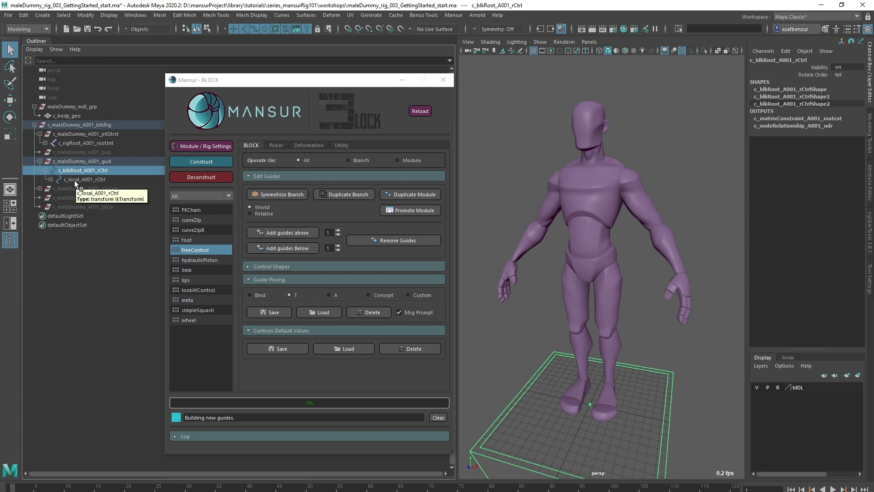
{"action": "left_click", "coordinate": [75, 180]}
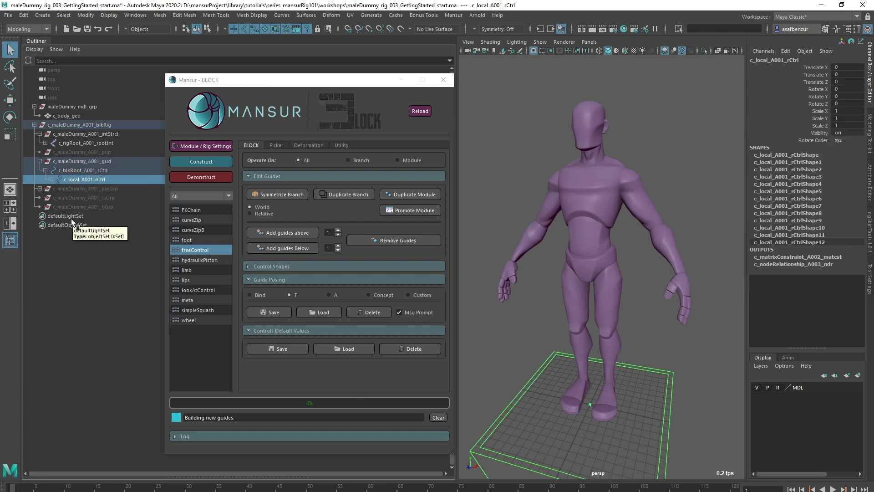
{"action": "left_click", "coordinate": [45, 142]}
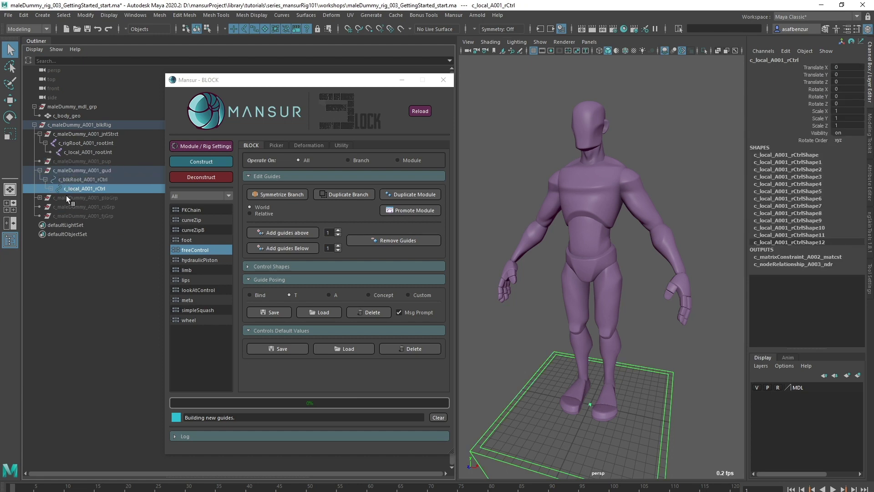
{"action": "left_click", "coordinate": [75, 152]}
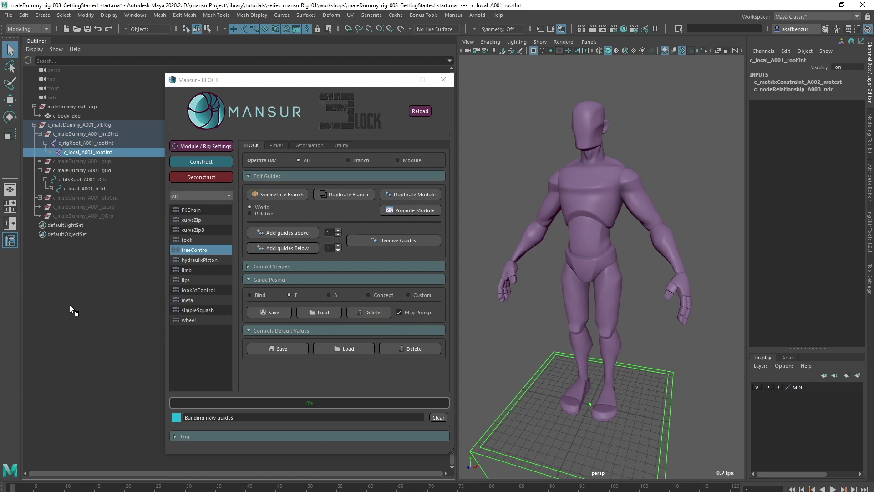
Step: Build a freeControl guide named cog under the local guide
{"action": "left_click", "coordinate": [84, 189]}
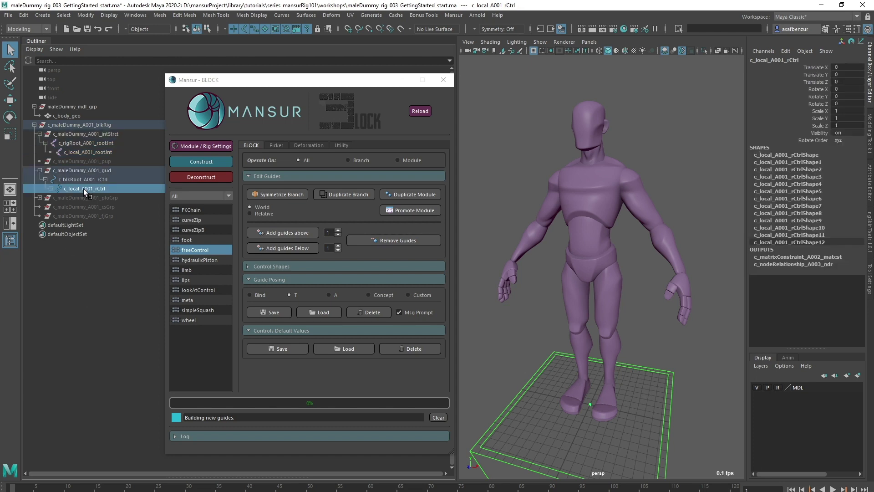
{"action": "double_click", "coordinate": [205, 250]}
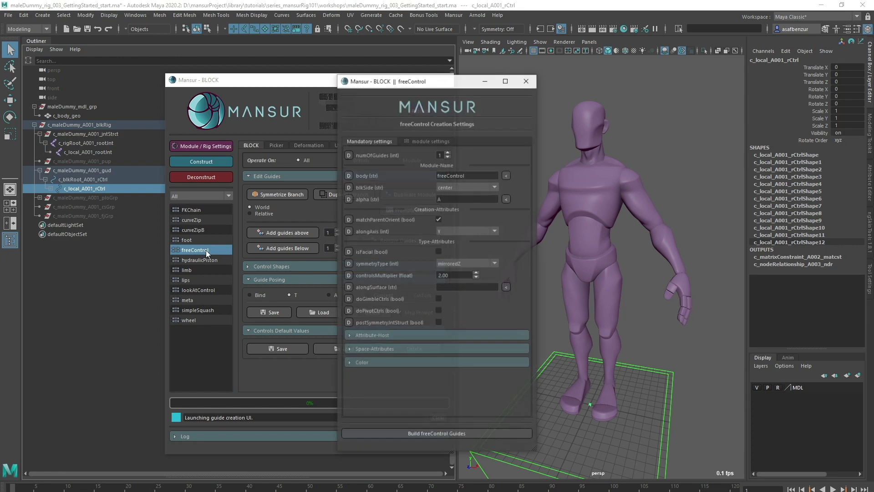
{"action": "type", "text": "cog"}
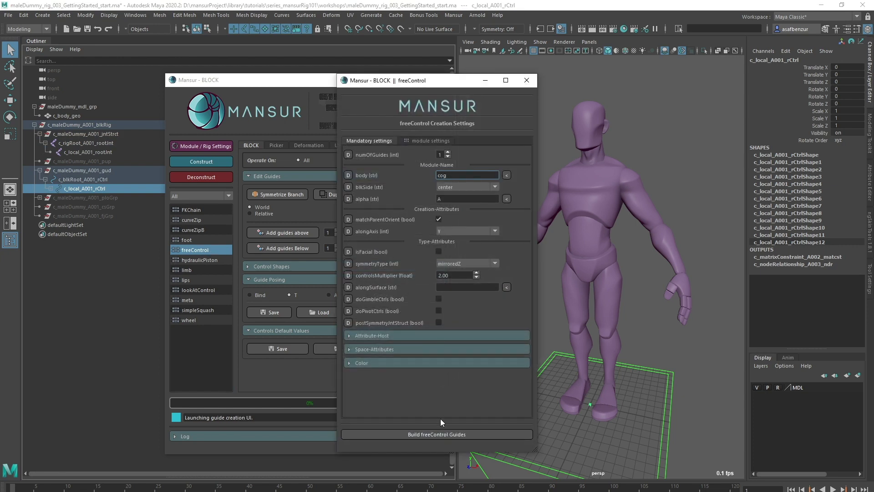
{"action": "left_click", "coordinate": [447, 433]}
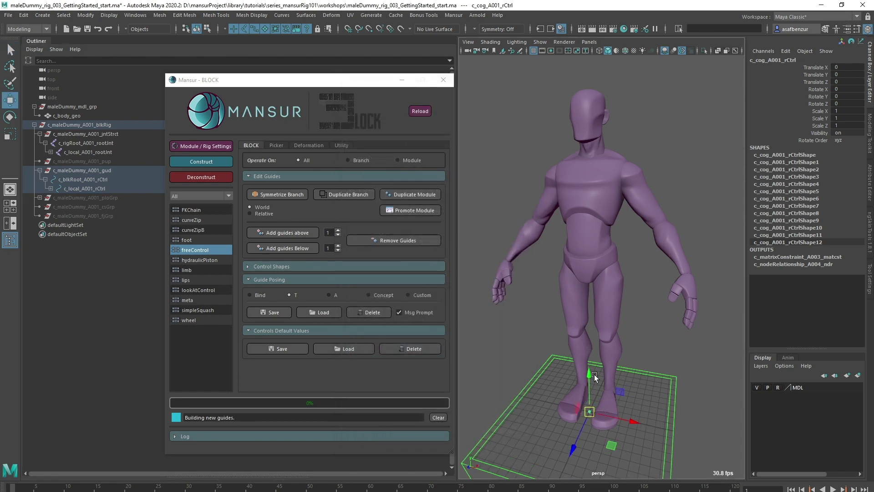
Step: Move the cog guide to the pelvis at Translate Y 95.476, Z -5.494
{"action": "left_click_drag", "start_coordinate": [594, 376], "coordinate": [587, 267]}
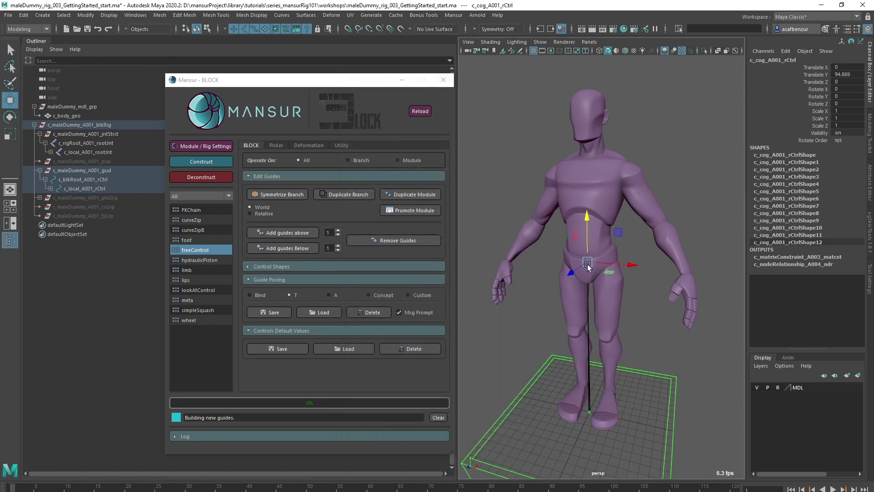
{"action": "key", "text": "space"}
{"action": "left_click_drag", "start_coordinate": [619, 291], "coordinate": [618, 321]}
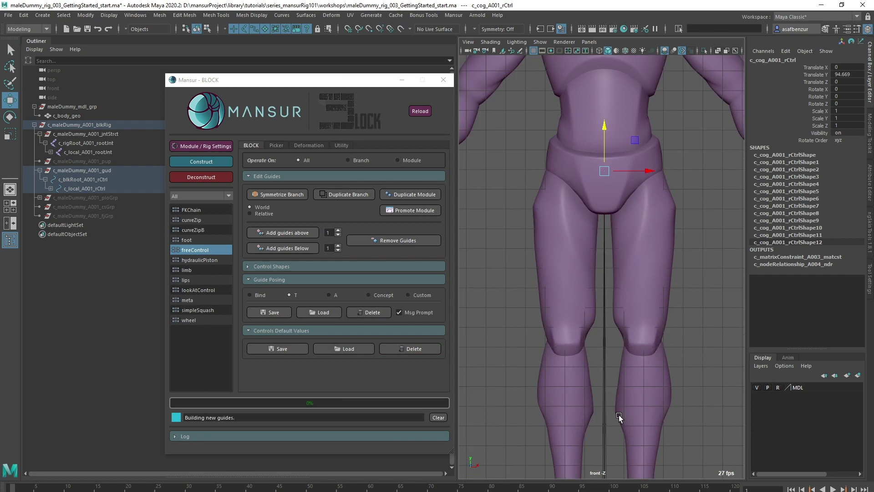
{"action": "scroll", "coordinate": [531, 295], "scroll_direction": "down", "scroll_amount": 3}
{"action": "left_click_drag", "start_coordinate": [585, 226], "coordinate": [558, 302]}
{"action": "key", "text": "space"}
{"action": "left_click", "coordinate": [585, 222]}
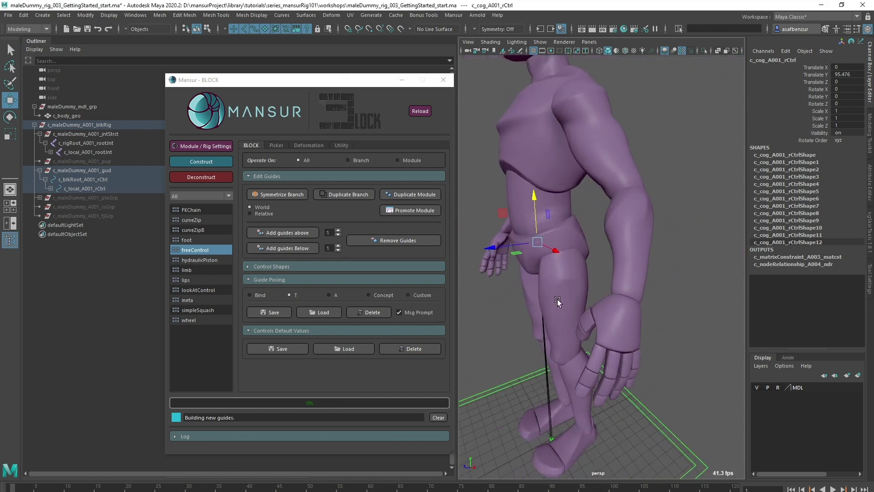
{"action": "left_click_drag", "start_coordinate": [500, 247], "coordinate": [531, 312]}
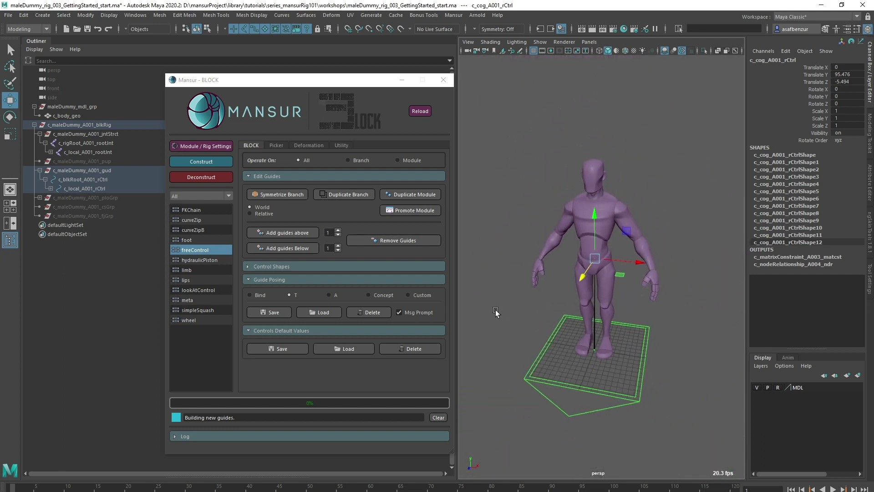
{"action": "right_click_drag", "start_coordinate": [495, 309], "coordinate": [529, 306], "text": "alt"}
Step: Construct the rig from the root guide and show the model as wireframe
{"action": "left_click", "coordinate": [531, 340]}
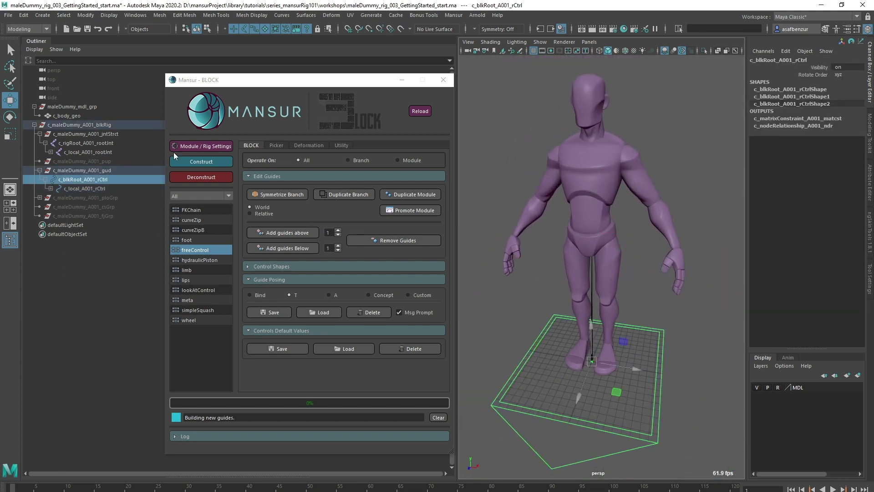
{"action": "left_click", "coordinate": [194, 162]}
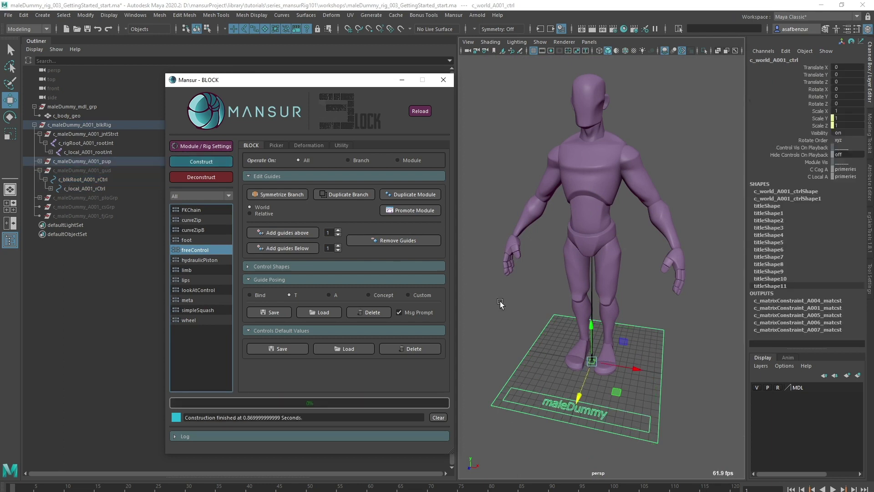
{"action": "key", "text": "4"}
Step: Test-move the cog control, then select the world control and deconstruct the rig
{"action": "right_click_drag", "start_coordinate": [517, 302], "coordinate": [608, 286], "text": "alt"}
{"action": "left_click_drag", "start_coordinate": [627, 187], "coordinate": [527, 226]}
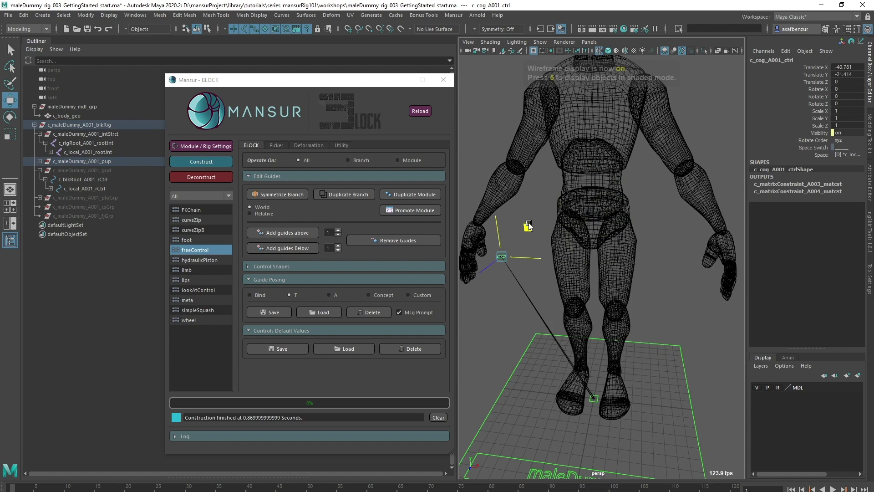
{"action": "left_click", "coordinate": [559, 339]}
{"action": "left_click_drag", "start_coordinate": [560, 339], "coordinate": [537, 332], "text": "alt"}
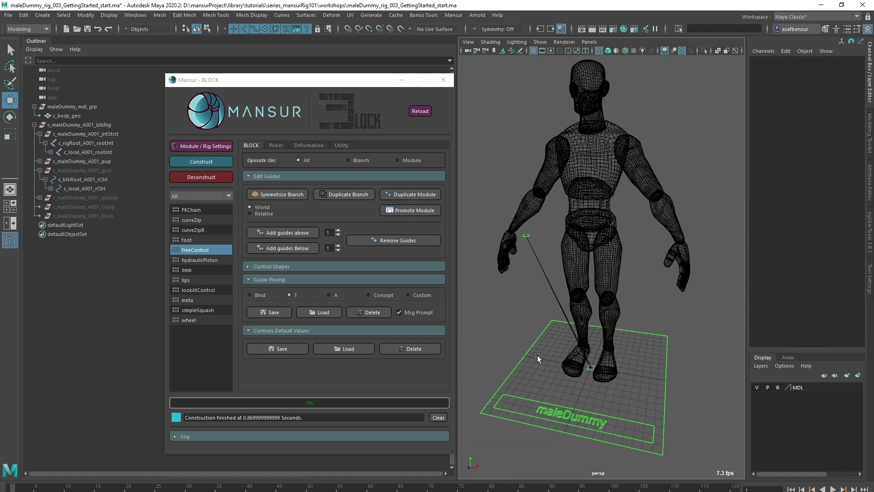
{"action": "left_click", "coordinate": [537, 355]}
{"action": "left_click", "coordinate": [200, 177]}
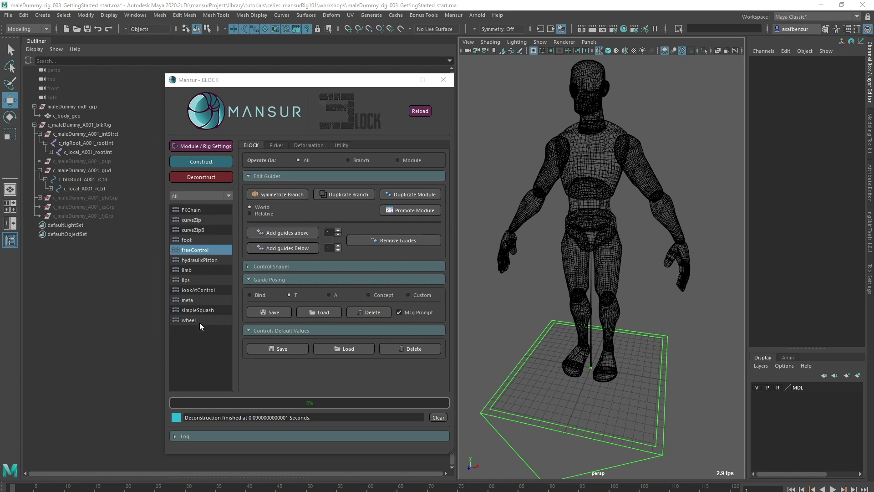
Step: Read the module descriptions and choose FKChain as the next module
{"action": "left_click", "coordinate": [197, 358]}
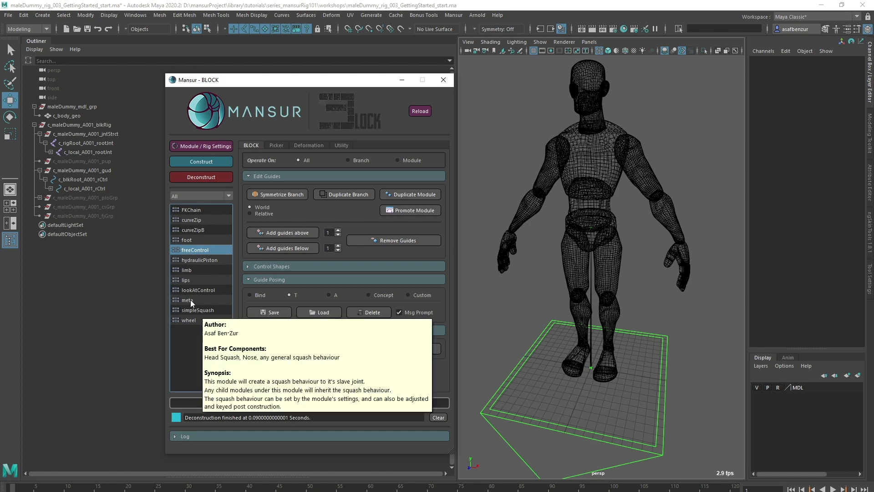
{"action": "mouse_move", "coordinate": [189, 298]}
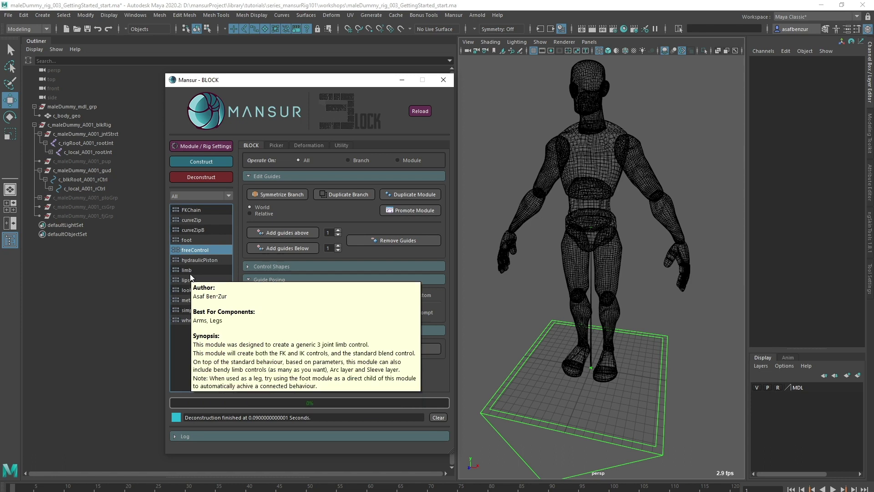
{"action": "mouse_move", "coordinate": [196, 251]}
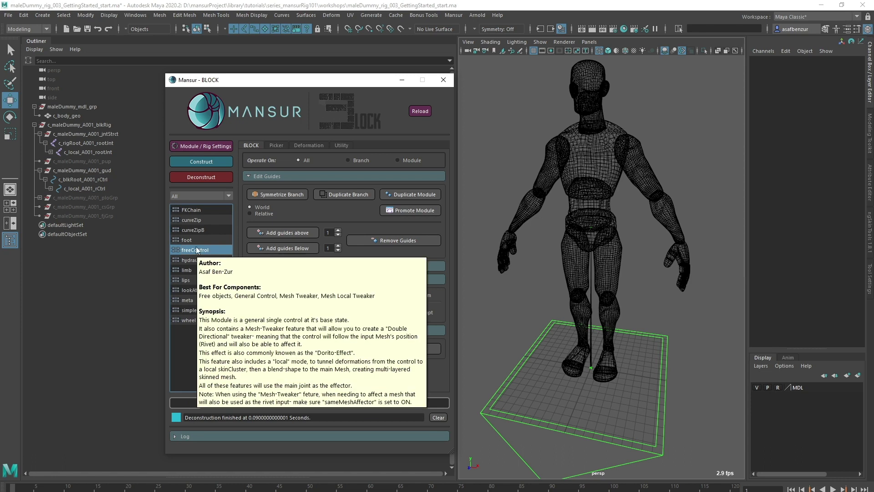
{"action": "mouse_move", "coordinate": [197, 226]}
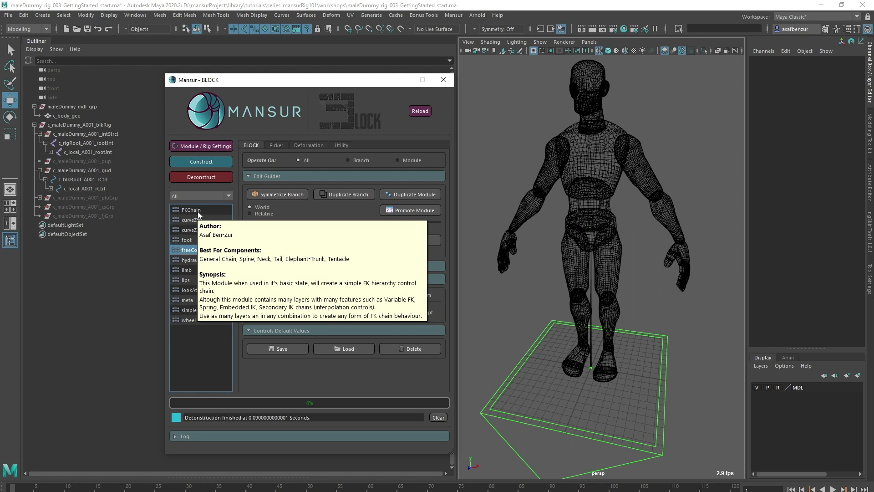
{"action": "left_click", "coordinate": [197, 211]}
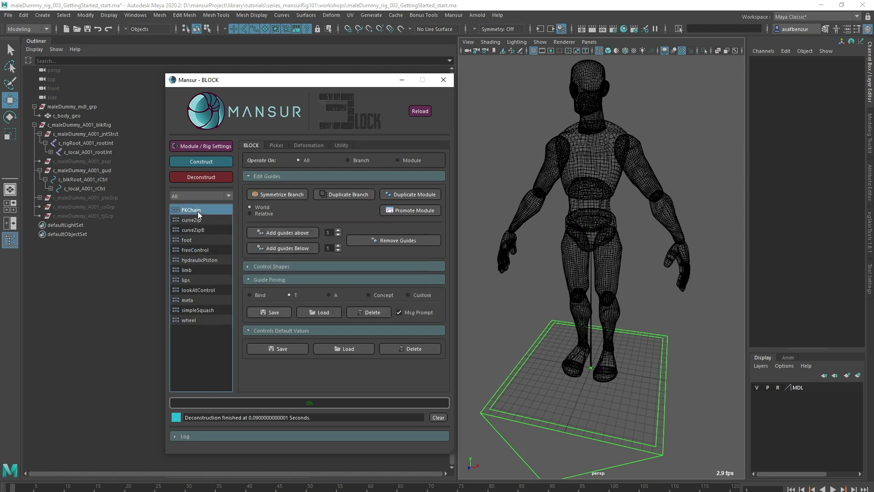
Step: Expand c_local_A001_rCtrl and select c_cog_A001_rCtrl as the parent
{"action": "left_click", "coordinate": [51, 189]}
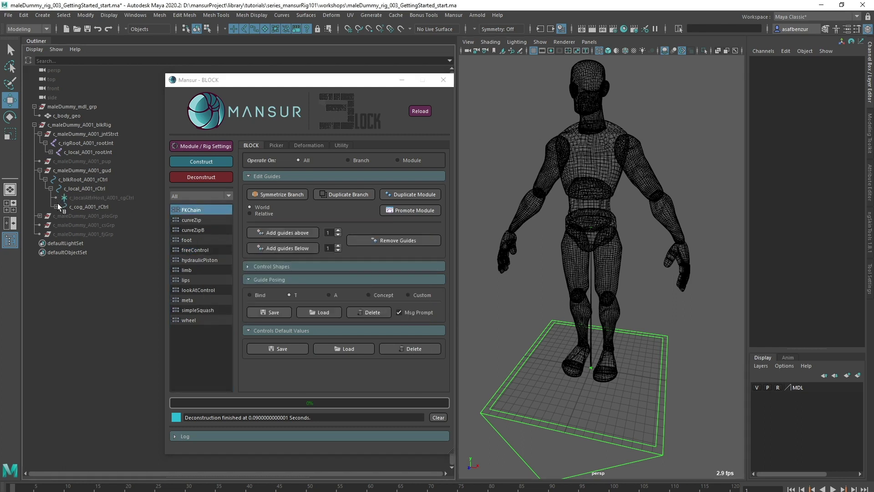
{"action": "left_click", "coordinate": [57, 206]}
{"action": "left_click", "coordinate": [75, 207]}
Step: Open the FKChain creation settings and set numOfGuides to 3
{"action": "double_click", "coordinate": [197, 209]}
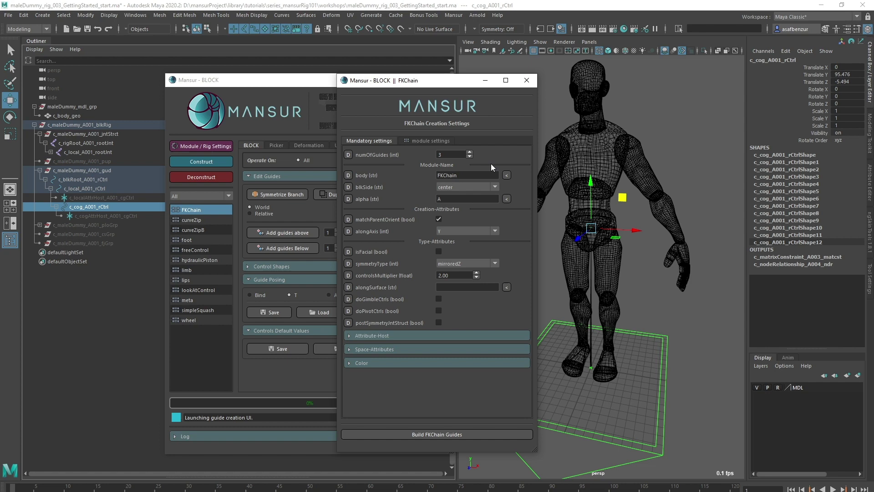
{"action": "left_click", "coordinate": [469, 152]}
{"action": "left_click", "coordinate": [470, 161]}
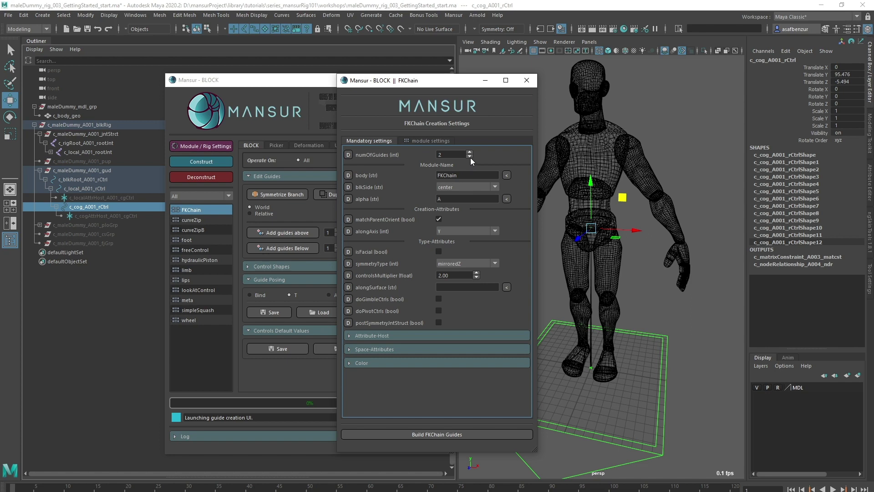
{"action": "left_click", "coordinate": [470, 157]}
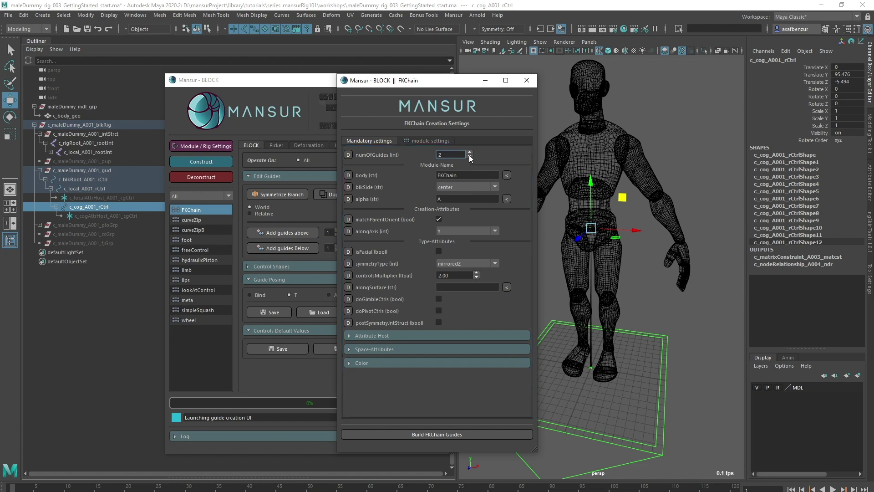
{"action": "left_click", "coordinate": [463, 165]}
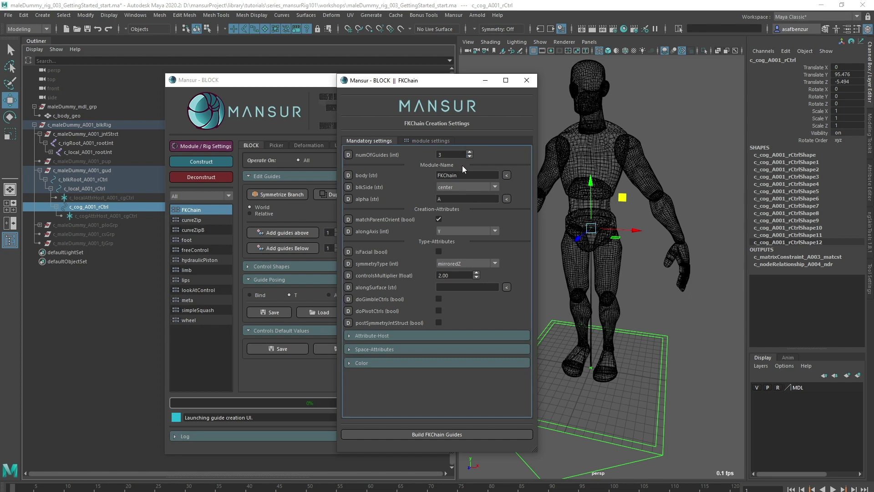
Step: Set the module body name to 'soine' with the side kept on center
{"action": "double_click", "coordinate": [460, 175]}
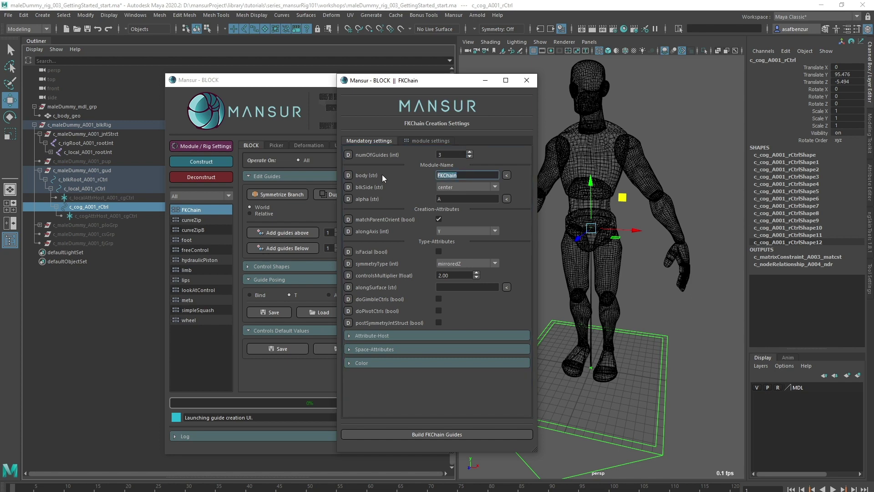
{"action": "type", "text": "soine"}
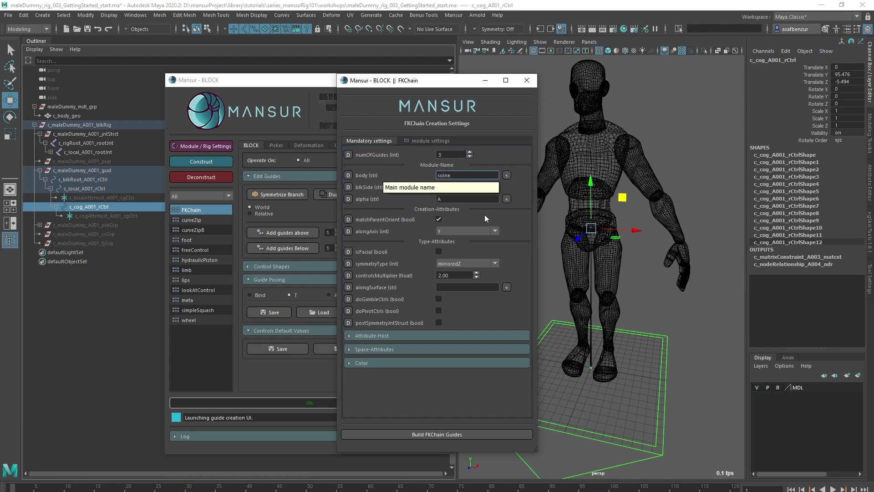
{"action": "left_click", "coordinate": [453, 186]}
{"action": "left_click", "coordinate": [461, 205]}
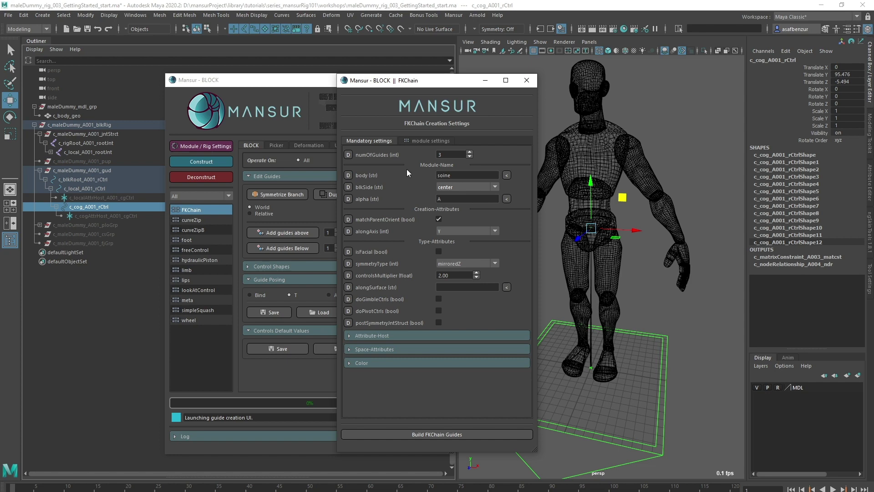
Step: Review the FKChain FK, EmbeddedIK, VariableFK and Tweakers option sections
{"action": "left_click", "coordinate": [434, 141]}
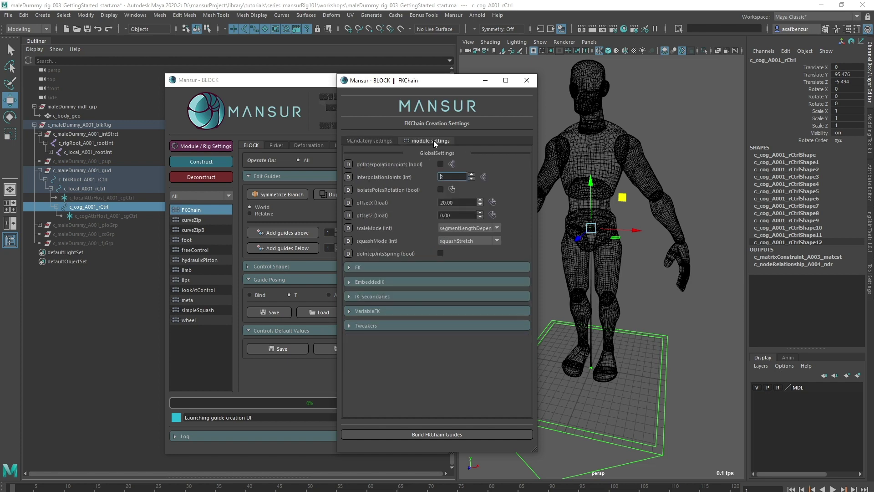
{"action": "left_click", "coordinate": [387, 268]}
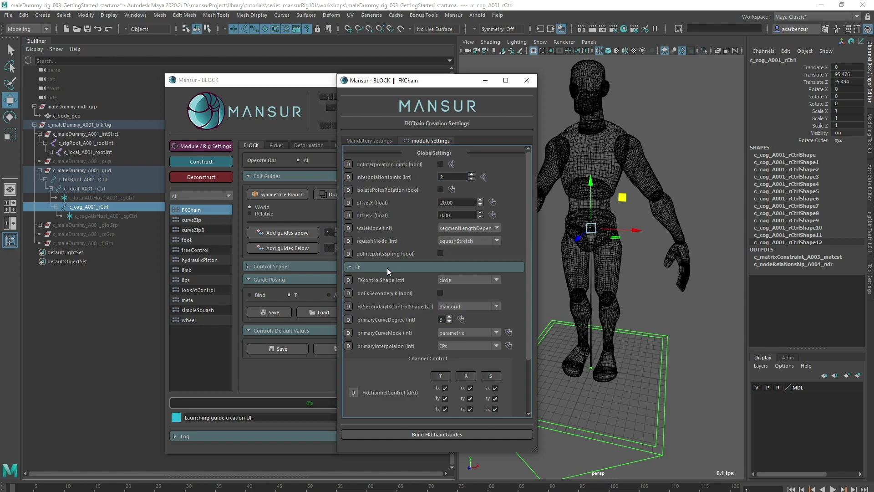
{"action": "left_click", "coordinate": [387, 268]}
{"action": "left_click", "coordinate": [384, 367]}
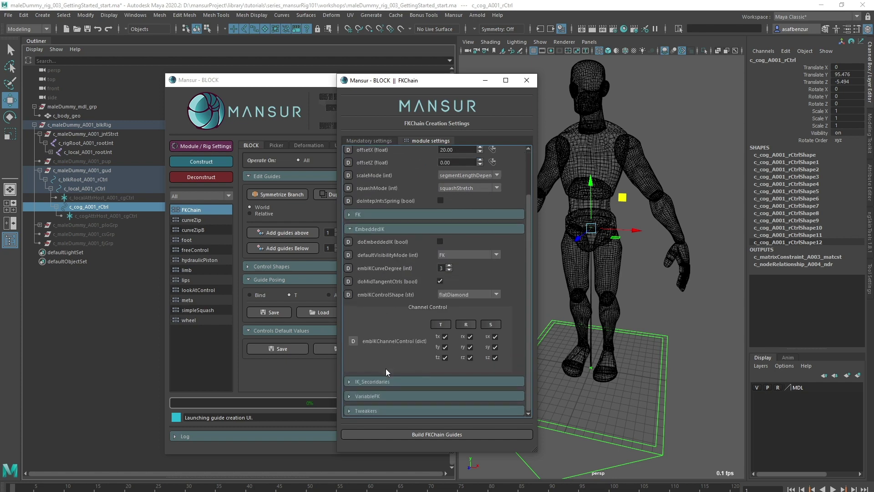
{"action": "left_click", "coordinate": [381, 397]}
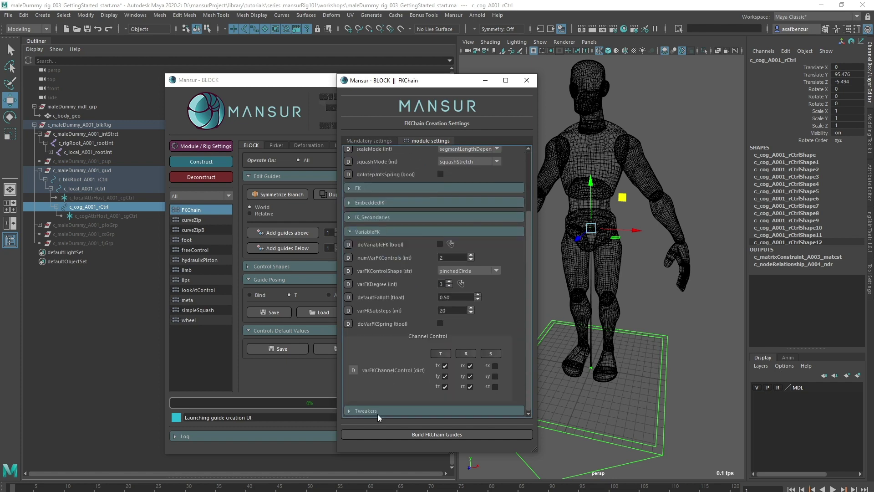
{"action": "left_click", "coordinate": [378, 412]}
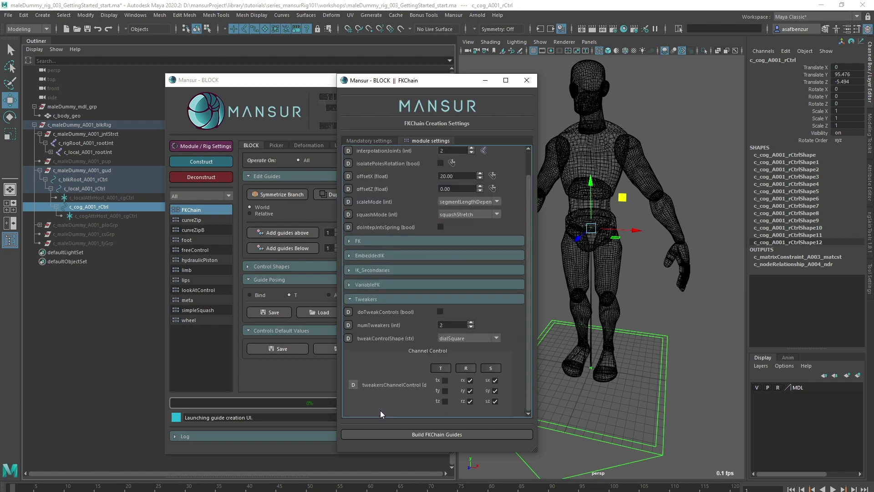
{"action": "left_click", "coordinate": [390, 299]}
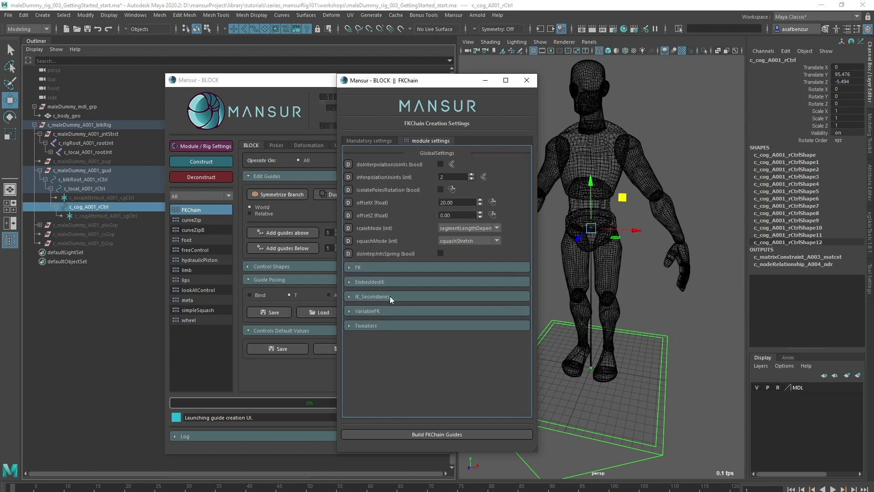
Step: Build the FKChain guides and inspect the new soine guide controls and A001–A003 joints
{"action": "left_click", "coordinate": [431, 434]}
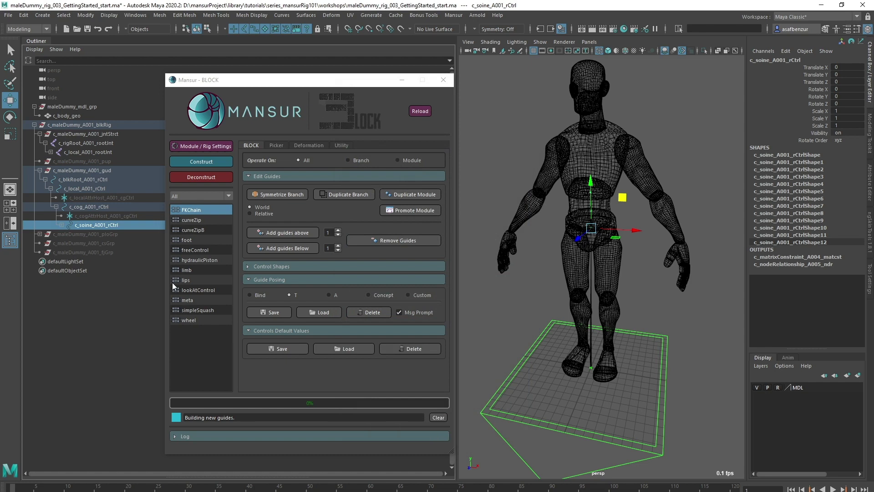
{"action": "left_click", "coordinate": [63, 224]}
{"action": "left_click", "coordinate": [67, 233]}
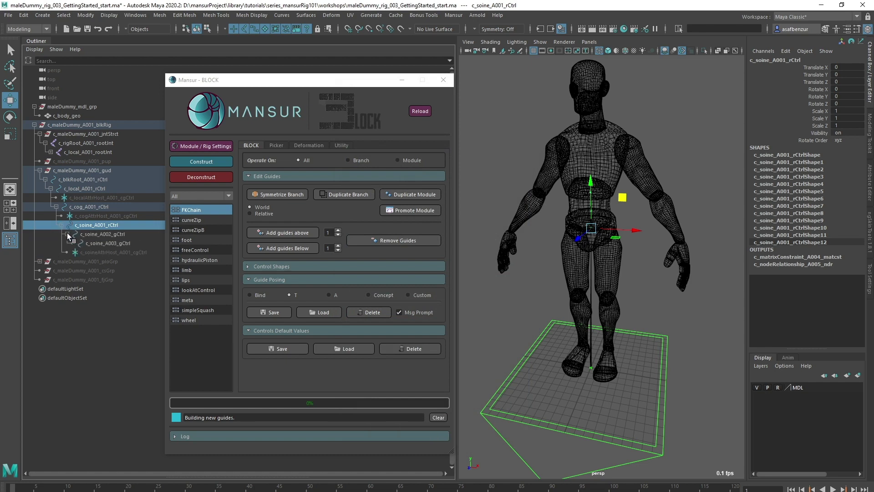
{"action": "left_click", "coordinate": [97, 243]}
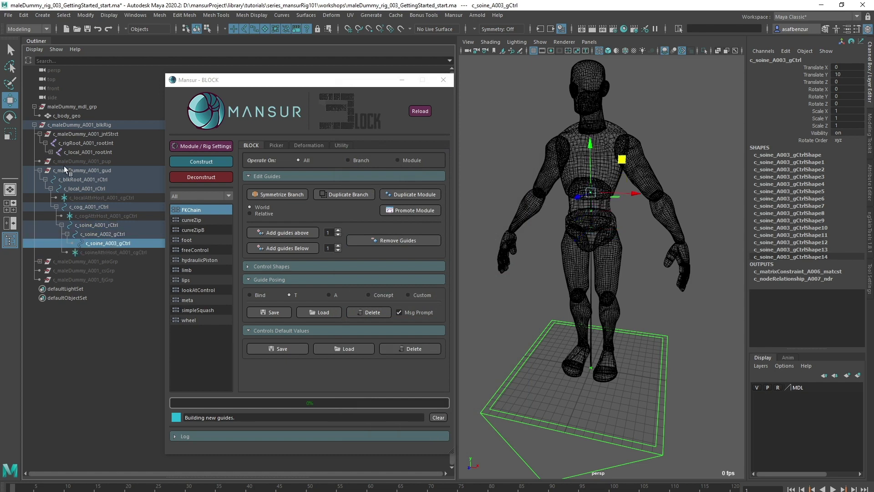
{"action": "left_click", "coordinate": [51, 152]}
{"action": "left_click", "coordinate": [96, 170]}
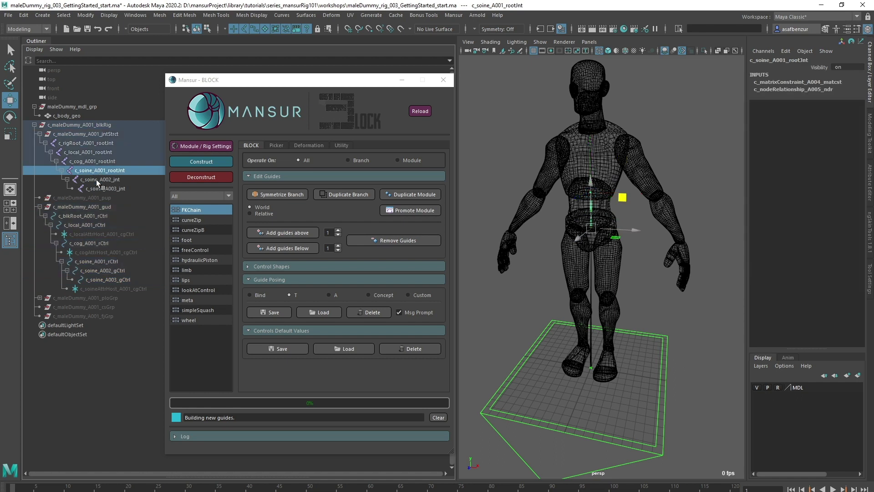
{"action": "left_click", "coordinate": [97, 180]}
{"action": "left_click", "coordinate": [100, 188]}
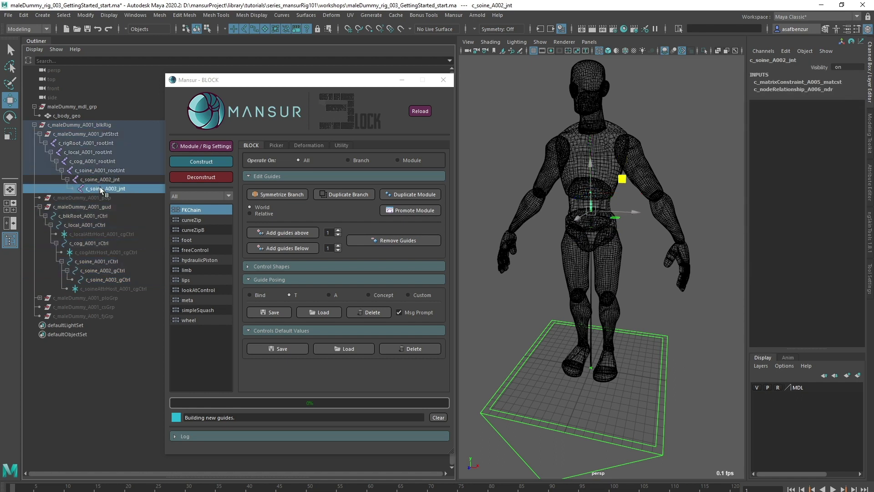
Step: Rename the c_soine_A001_rCtrl module's body from soine to spine
{"action": "left_click", "coordinate": [94, 261]}
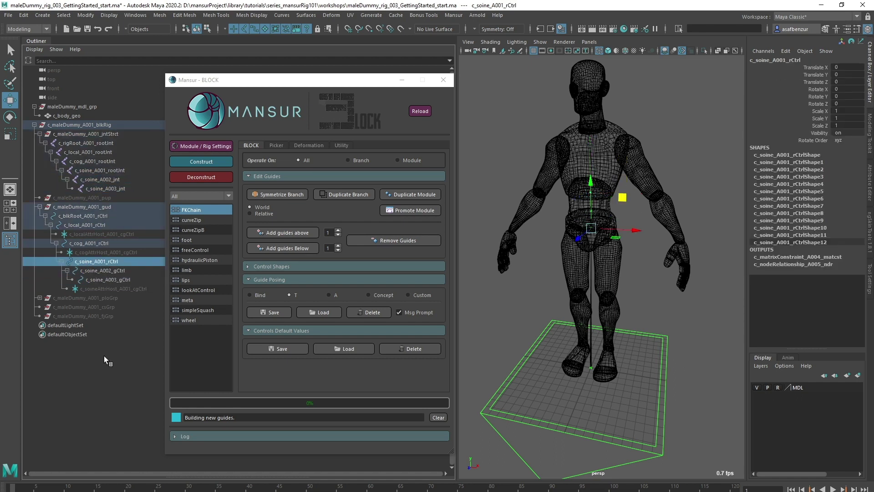
{"action": "left_click", "coordinate": [224, 146]}
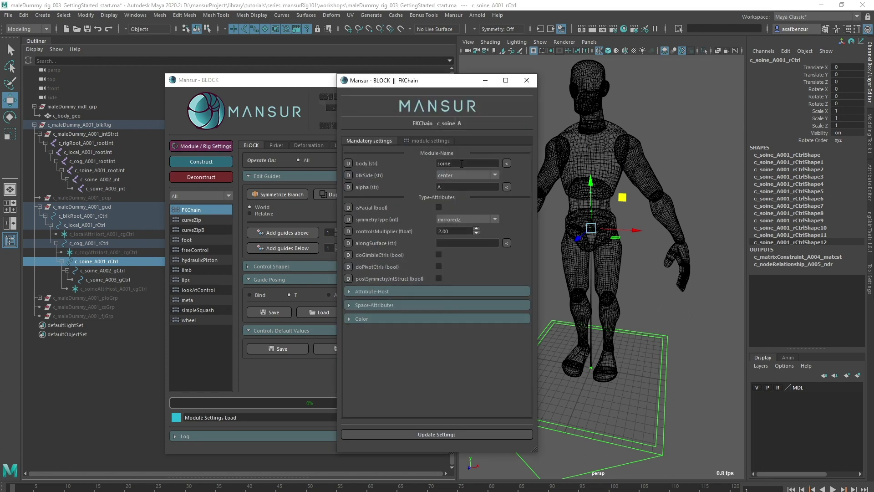
{"action": "type", "text": "spine"}
{"action": "left_click", "coordinate": [454, 187]}
{"action": "left_click", "coordinate": [435, 434]}
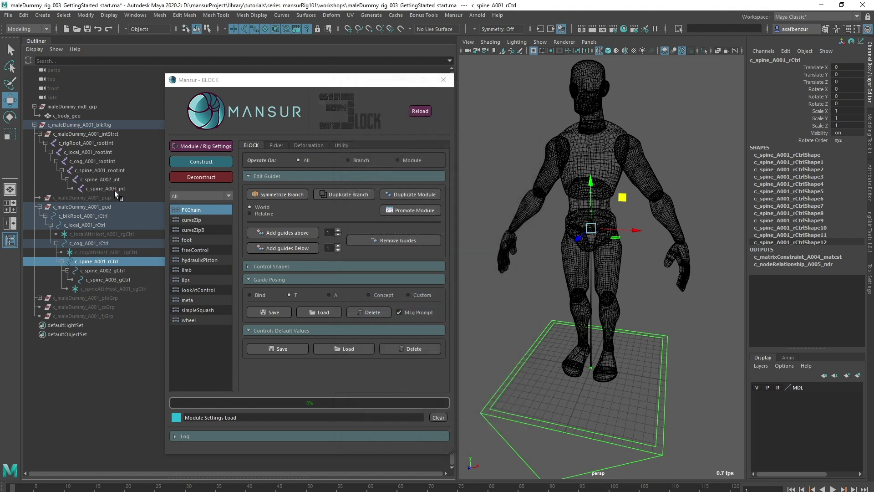
{"action": "left_click_drag", "start_coordinate": [109, 168], "coordinate": [111, 190]}
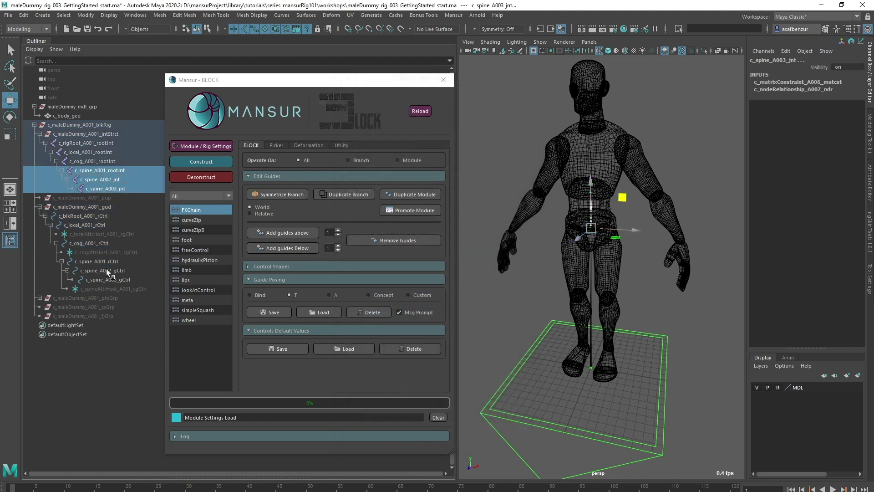
{"action": "left_click_drag", "start_coordinate": [103, 267], "coordinate": [112, 281], "text": "ctrl"}
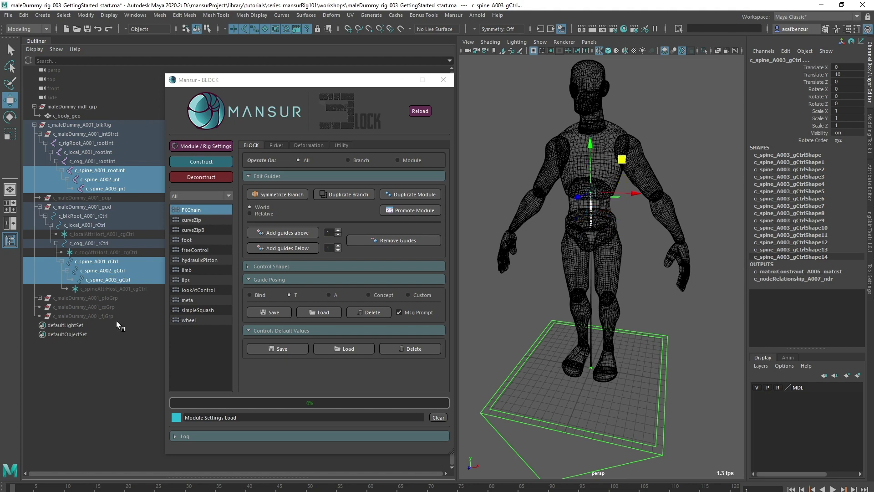
{"action": "left_click", "coordinate": [124, 382]}
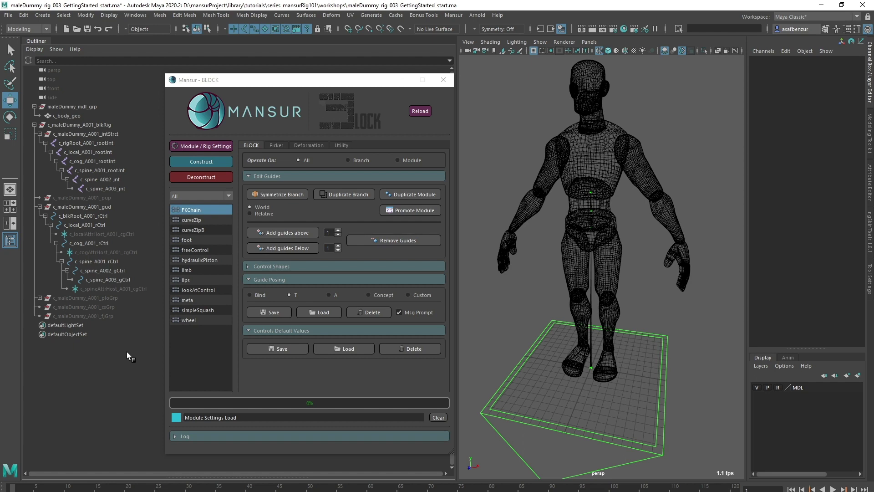
{"action": "left_click", "coordinate": [92, 264]}
{"action": "left_click", "coordinate": [87, 225], "text": "ctrl"}
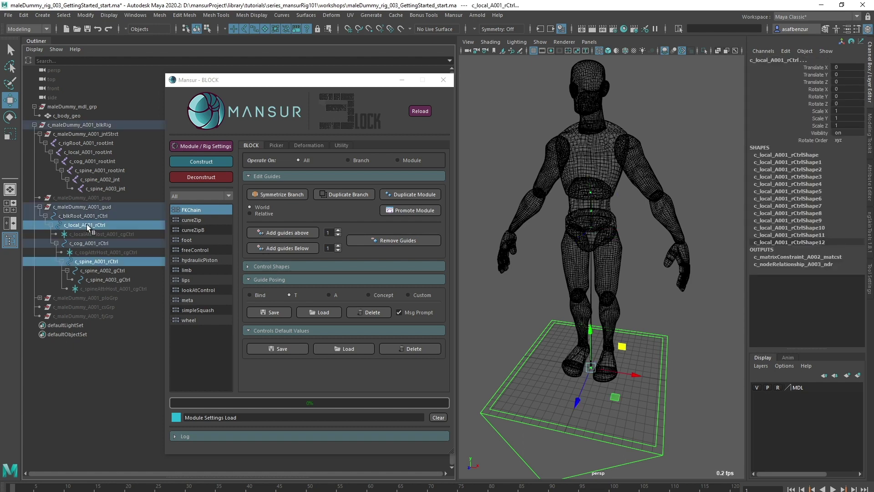
{"action": "key", "text": "p"}
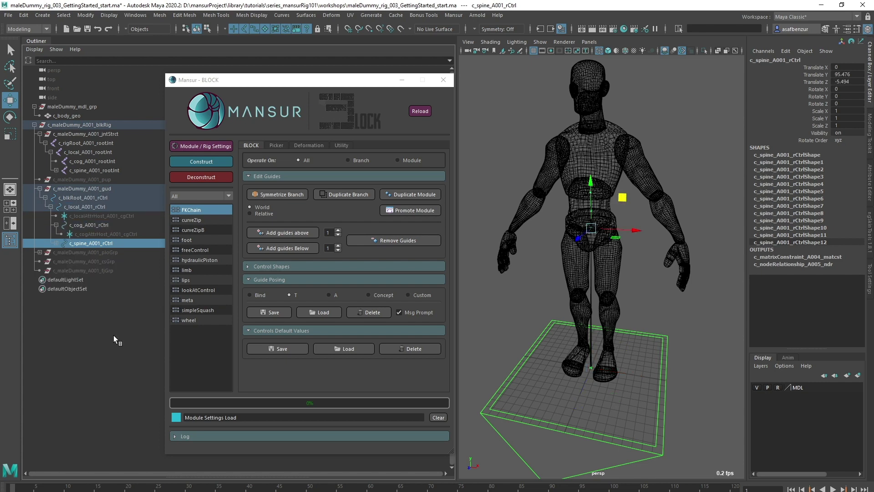
{"action": "left_click", "coordinate": [103, 169]}
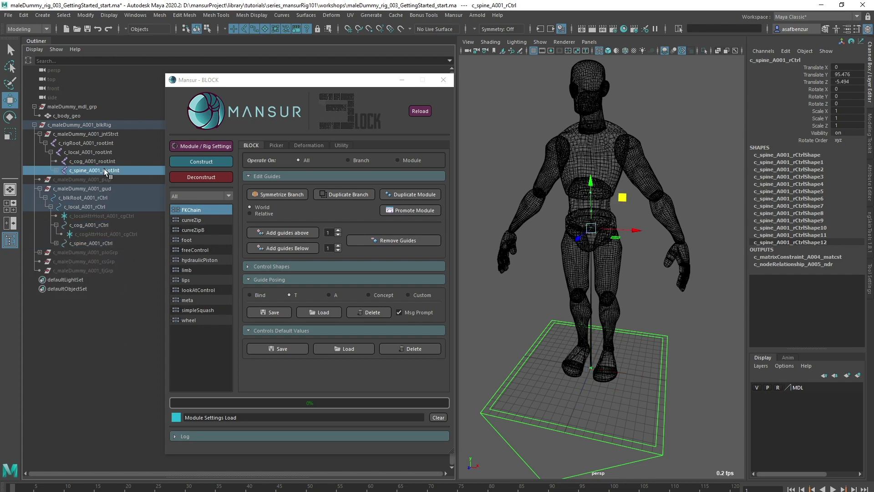
{"action": "left_click", "coordinate": [56, 170]}
{"action": "middle_click_drag", "start_coordinate": [73, 149], "coordinate": [112, 251]}
{"action": "left_click", "coordinate": [111, 252]}
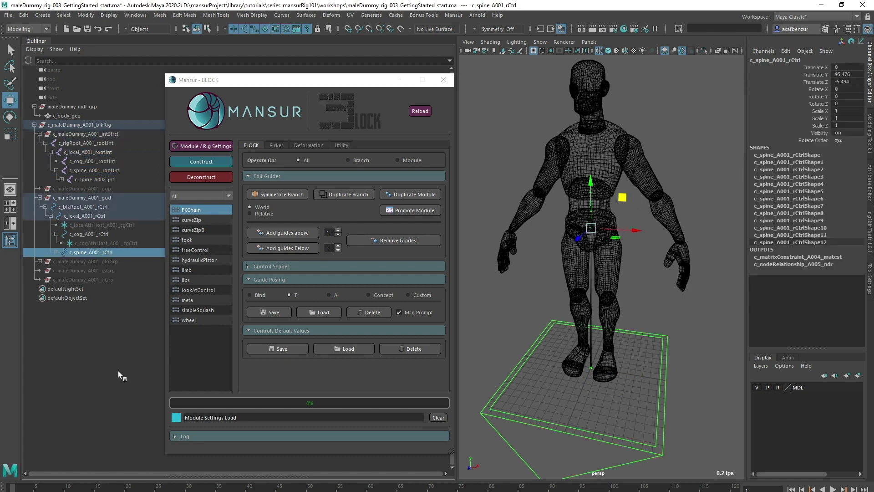
{"action": "middle_click_drag", "start_coordinate": [118, 371], "coordinate": [118, 372]}
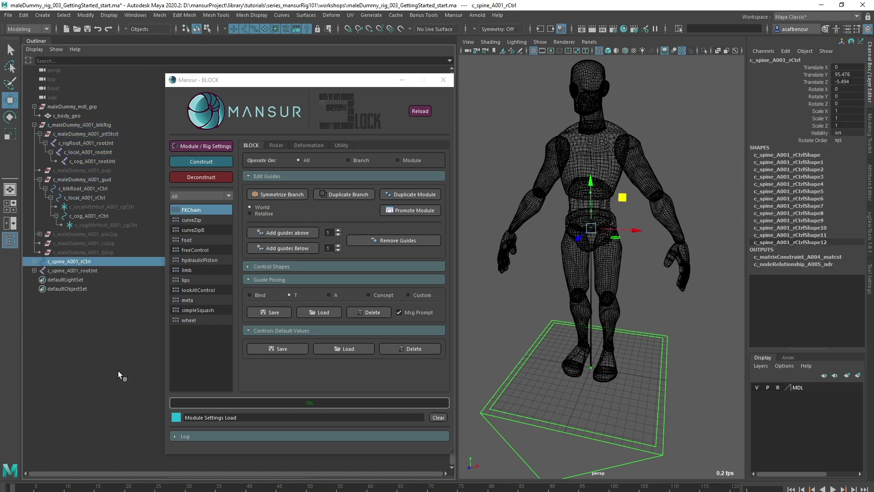
{"action": "left_click", "coordinate": [118, 371]}
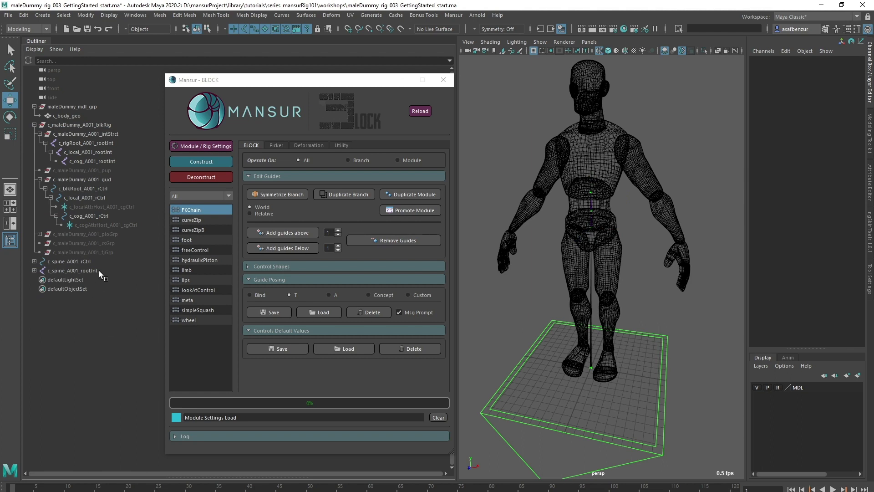
{"action": "left_click", "coordinate": [77, 262]}
{"action": "middle_click_drag", "start_coordinate": [72, 223], "coordinate": [69, 198]}
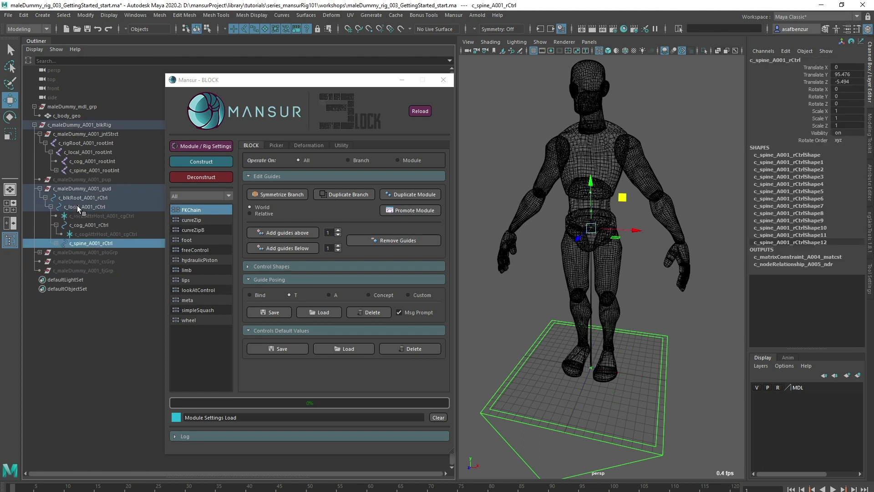
{"action": "left_click", "coordinate": [83, 170]}
{"action": "left_click", "coordinate": [79, 152]}
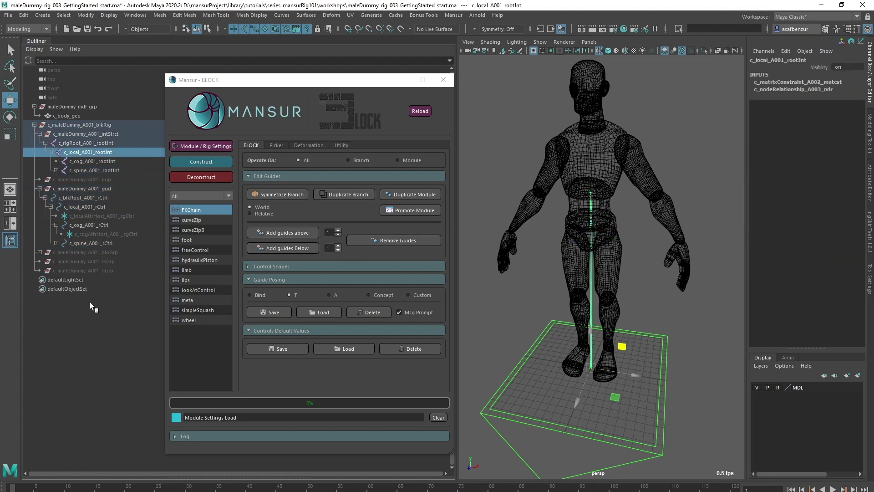
{"action": "left_click", "coordinate": [73, 241]}
{"action": "middle_click_drag", "start_coordinate": [73, 241], "coordinate": [81, 224]}
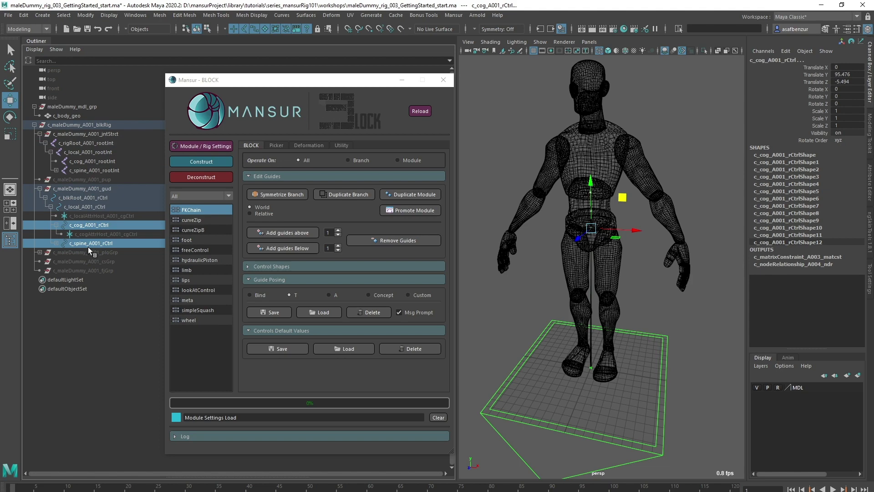
{"action": "left_click", "coordinate": [514, 176]}
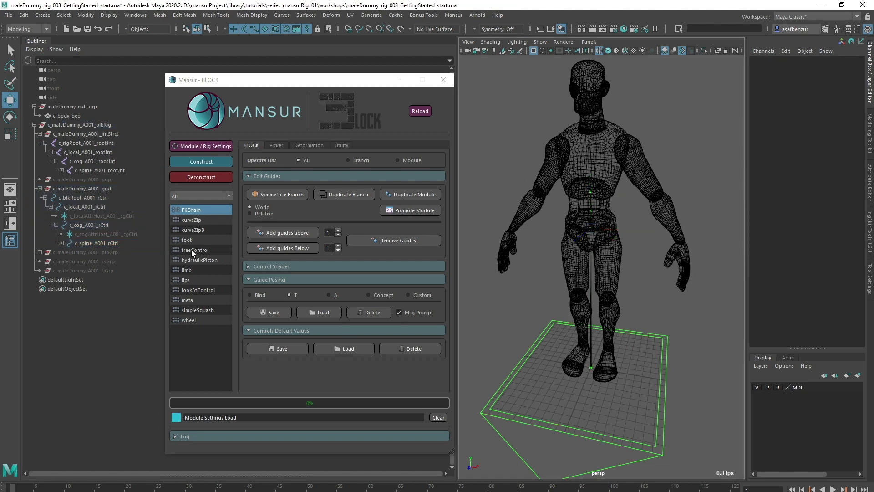
{"action": "left_click", "coordinate": [62, 243]}
{"action": "left_click", "coordinate": [98, 244]}
{"action": "key", "text": "f"}
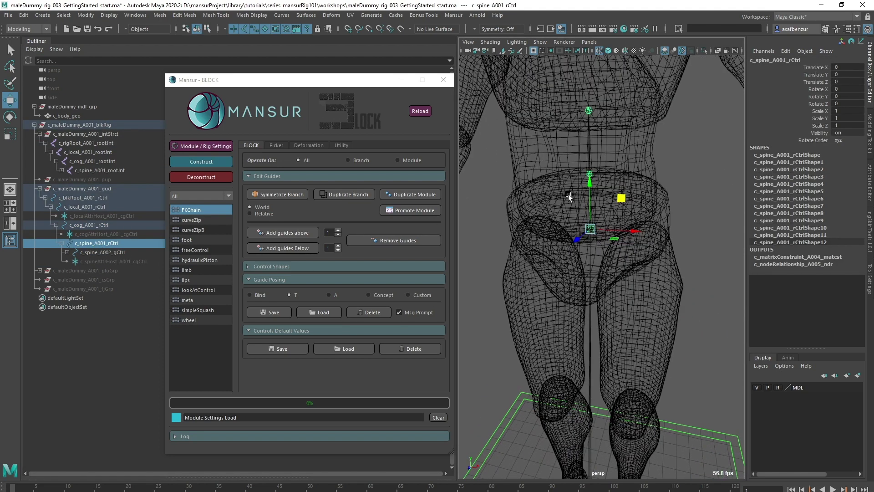
{"action": "middle_click_drag", "start_coordinate": [587, 137], "coordinate": [612, 154], "text": "alt"}
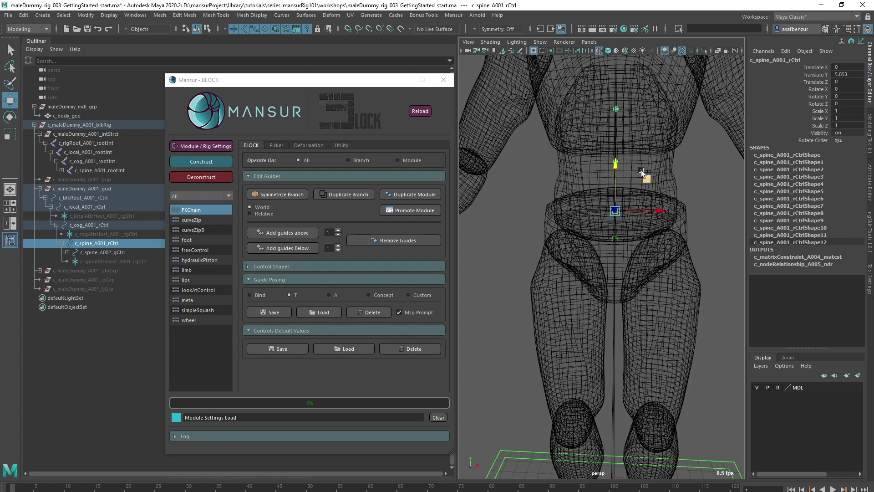
{"action": "left_click", "coordinate": [617, 142]}
{"action": "left_click", "coordinate": [616, 157]}
{"action": "left_click_drag", "start_coordinate": [617, 157], "coordinate": [587, 164], "text": "alt+shift"}
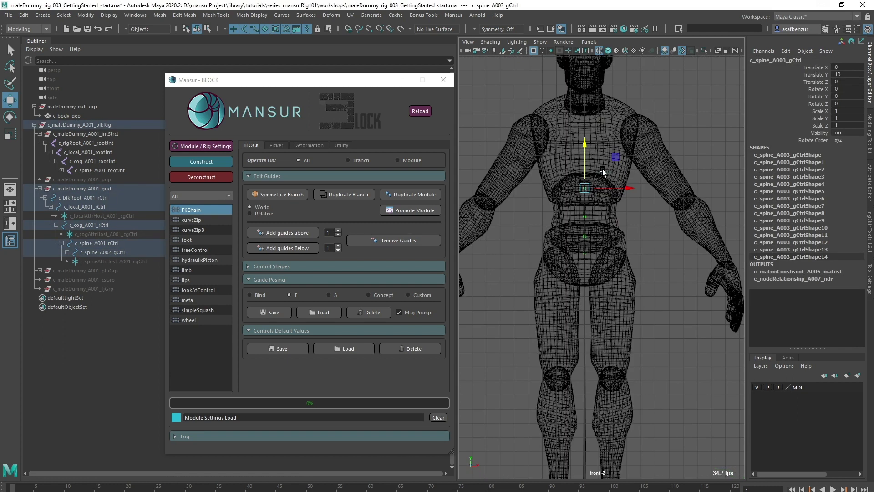
{"action": "left_click", "coordinate": [592, 207]}
{"action": "left_click", "coordinate": [584, 217]}
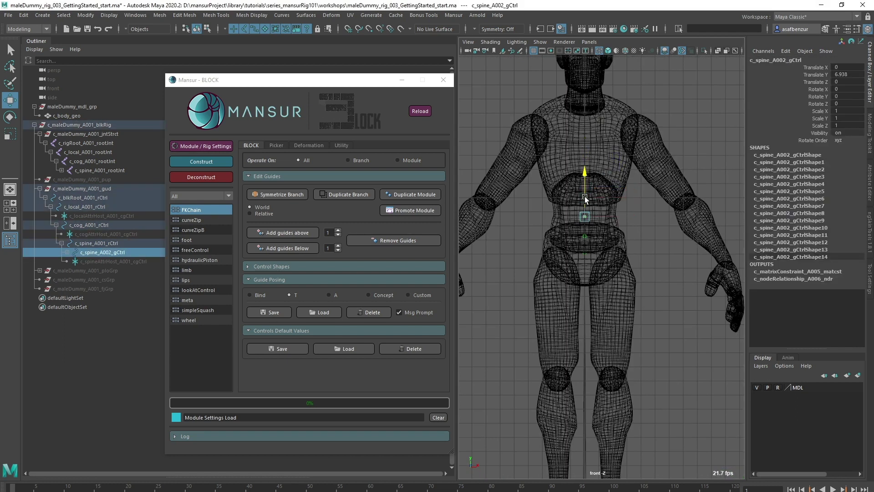
{"action": "left_click", "coordinate": [568, 189]}
{"action": "left_click", "coordinate": [568, 190]}
{"action": "left_click", "coordinate": [559, 220]}
{"action": "left_click_drag", "start_coordinate": [559, 220], "coordinate": [525, 380], "text": "alt"}
Step: Construct the rig from c_blkRoot_A001_rCtrl and frame the dummy's front
{"action": "left_click", "coordinate": [526, 380]}
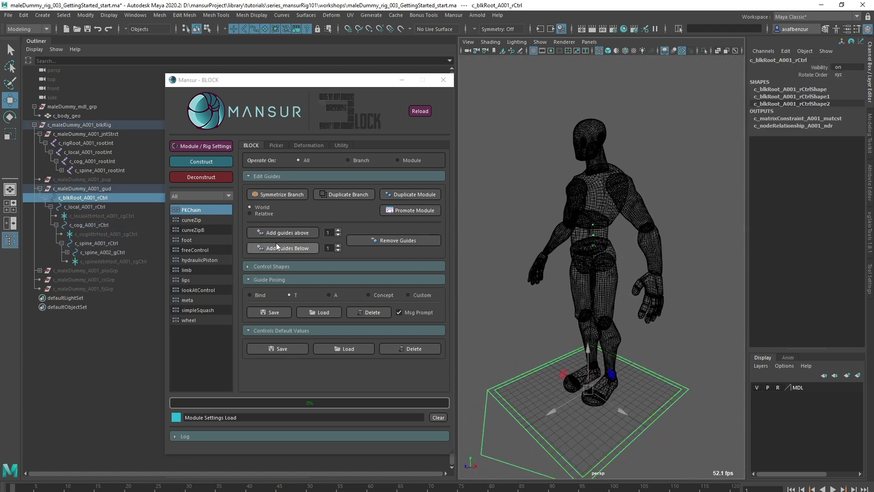
{"action": "left_click", "coordinate": [193, 163]}
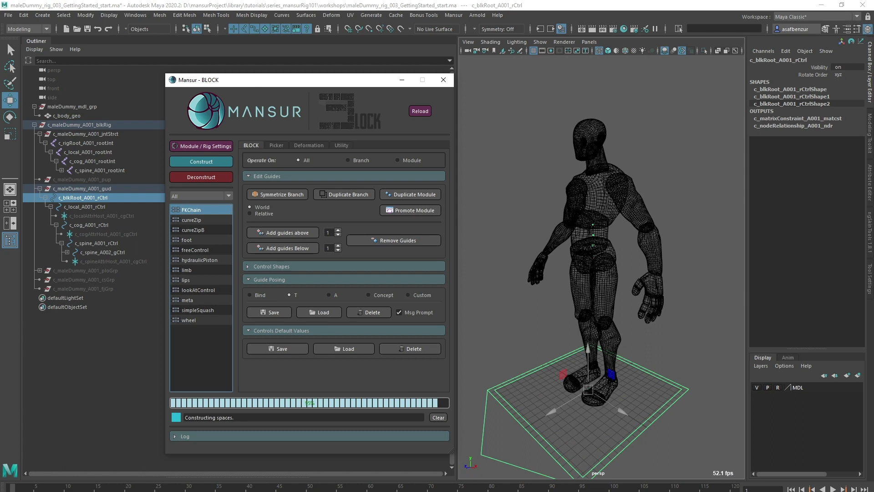
{"action": "left_click_drag", "start_coordinate": [624, 382], "coordinate": [655, 390], "text": "alt"}
{"action": "right_click_drag", "start_coordinate": [655, 390], "coordinate": [673, 399], "text": "alt"}
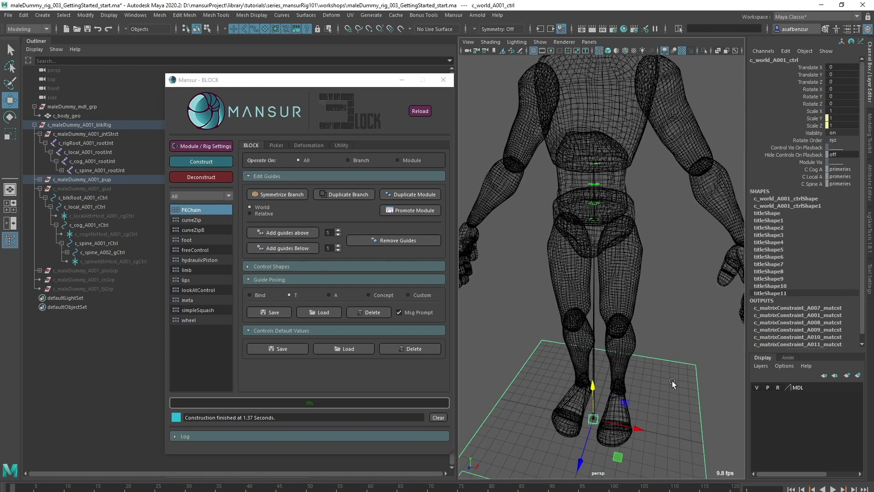
Step: Select the local, cog and spine controls, test-rotate the spine, and undo the rotation
{"action": "left_click", "coordinate": [672, 380]}
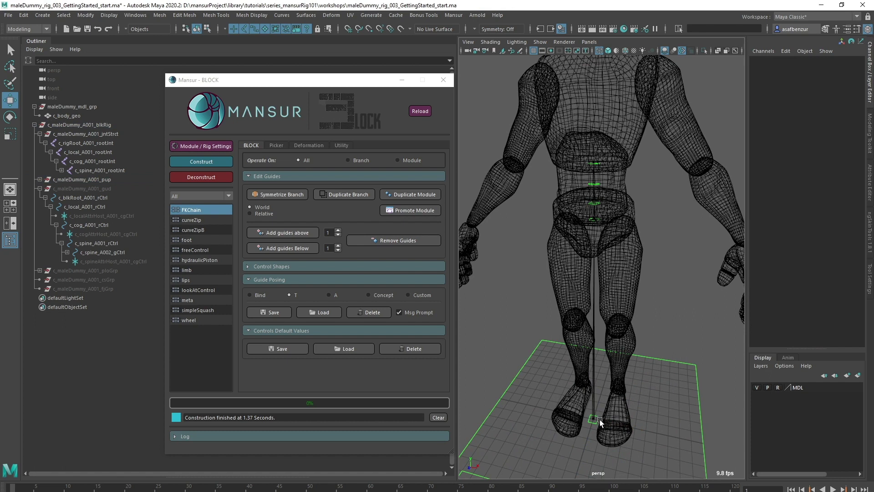
{"action": "left_click", "coordinate": [599, 420]}
{"action": "left_click", "coordinate": [597, 228]}
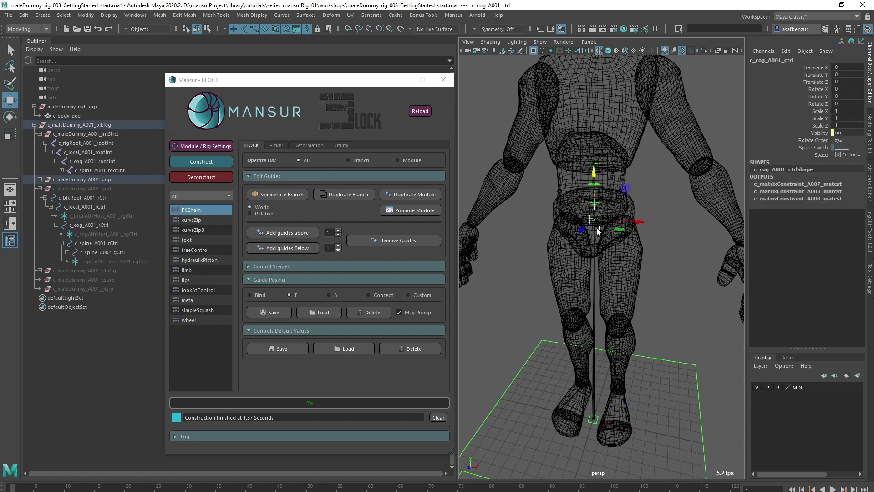
{"action": "key", "text": "q"}
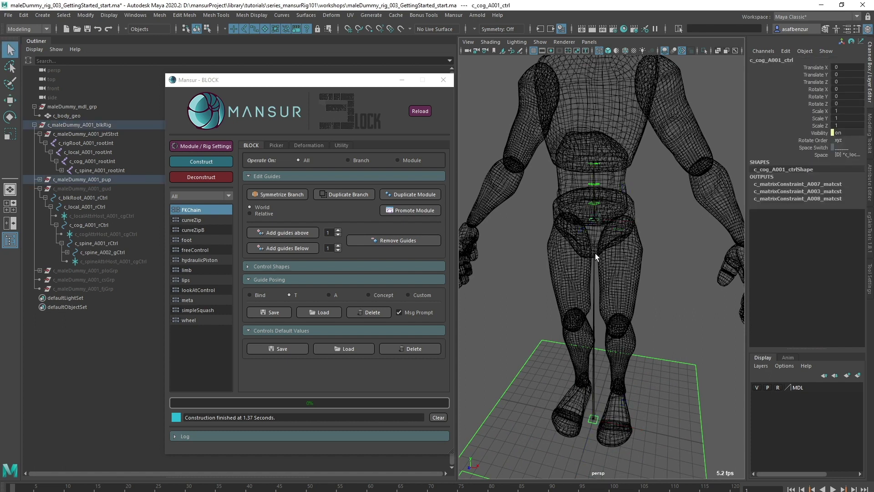
{"action": "left_click", "coordinate": [596, 203]}
{"action": "key", "text": "e"}
{"action": "mouse_move", "coordinate": [616, 187]}
{"action": "left_mouse_down"}
{"action": "mouse_move", "coordinate": [605, 172]}
{"action": "mouse_move", "coordinate": [603, 179]}
{"action": "left_mouse_up"}
{"action": "key", "text": "ctrl+z"}
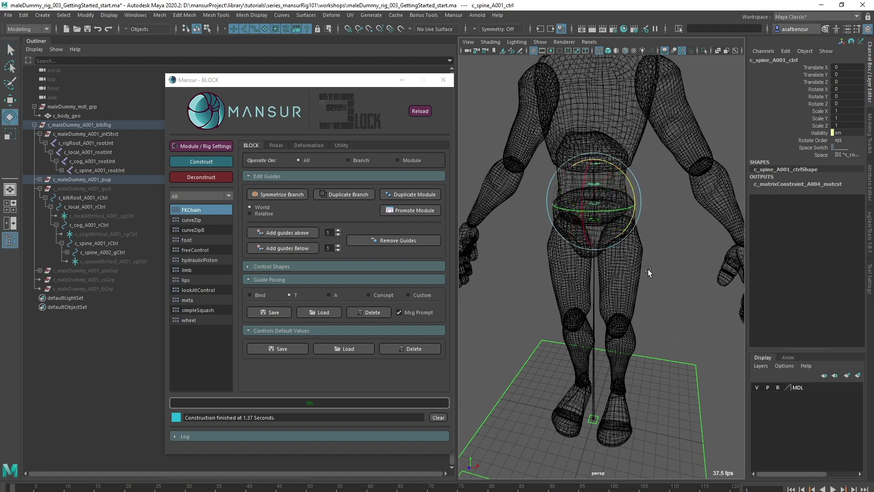
{"action": "left_click", "coordinate": [665, 291]}
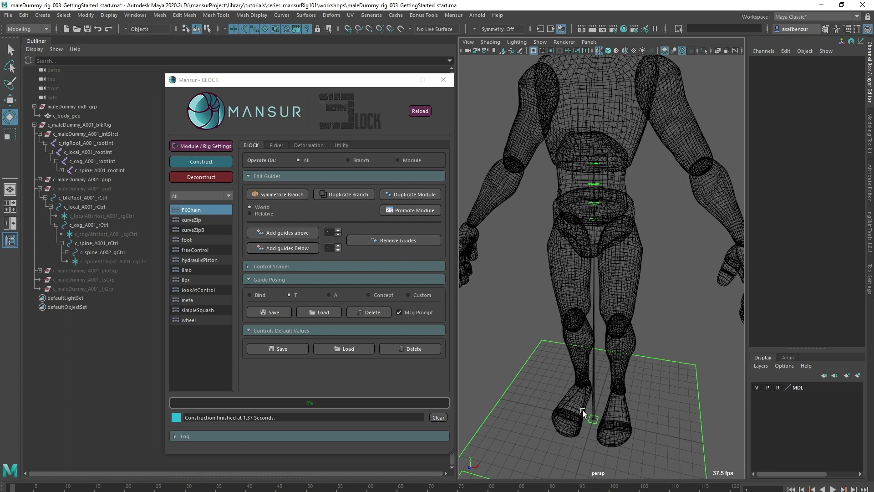
Step: Deconstruct the rig from its root control back to editable guides
{"action": "left_click", "coordinate": [508, 392]}
{"action": "left_click", "coordinate": [201, 176]}
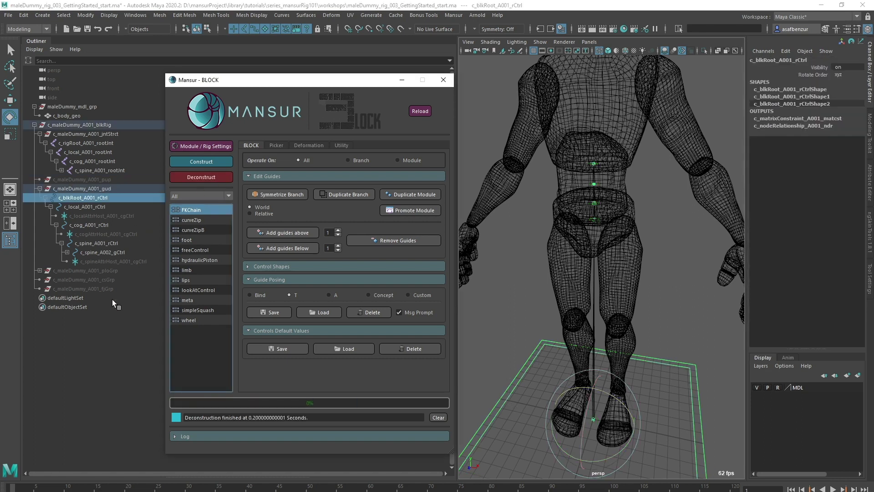
{"action": "left_click", "coordinate": [503, 262]}
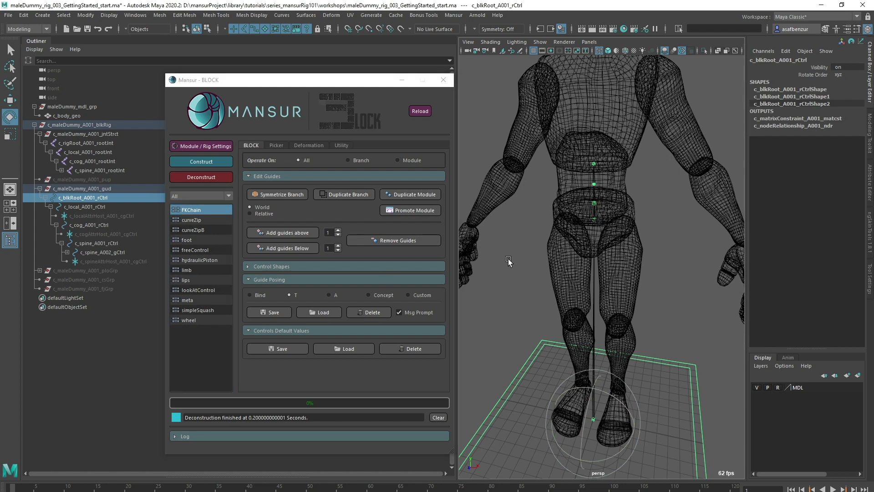
Step: Enable doEmbeddedIK in the spine FKChain's EmbeddedIK module settings and update them
{"action": "left_click", "coordinate": [594, 202]}
{"action": "left_click", "coordinate": [203, 146]}
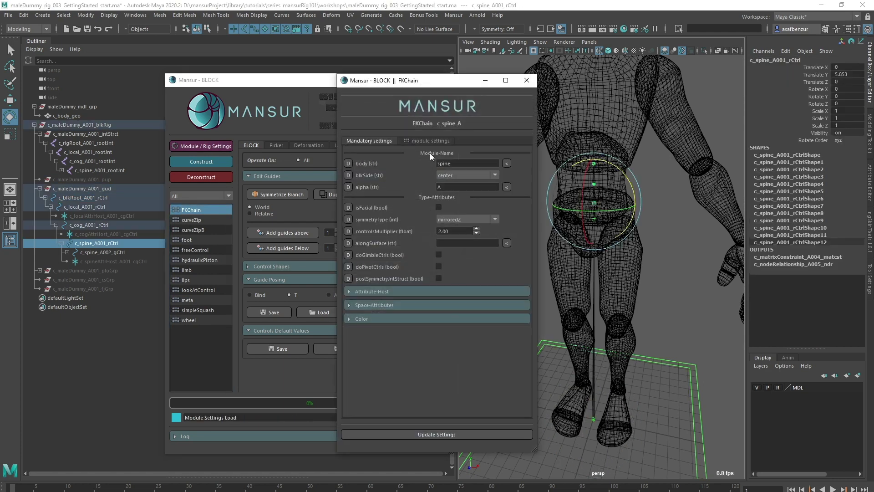
{"action": "left_click", "coordinate": [444, 141]}
{"action": "left_click", "coordinate": [408, 282]}
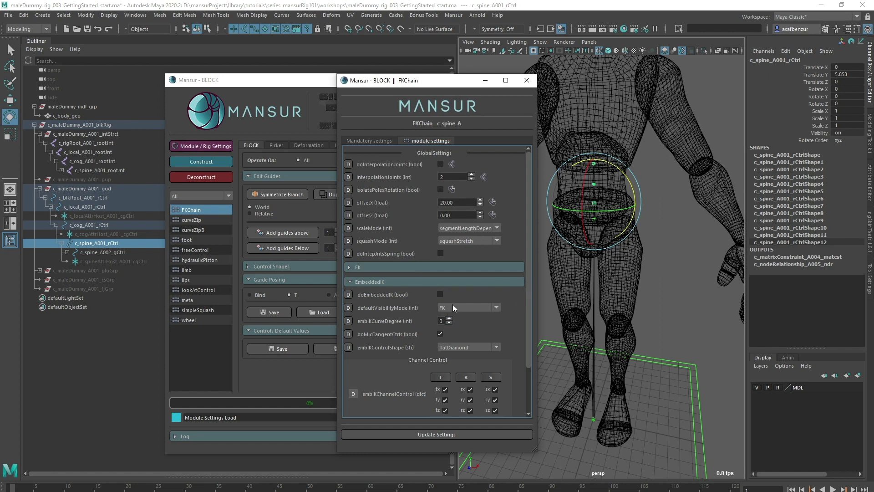
{"action": "mouse_move", "coordinate": [400, 296]}
{"action": "left_click", "coordinate": [489, 435]}
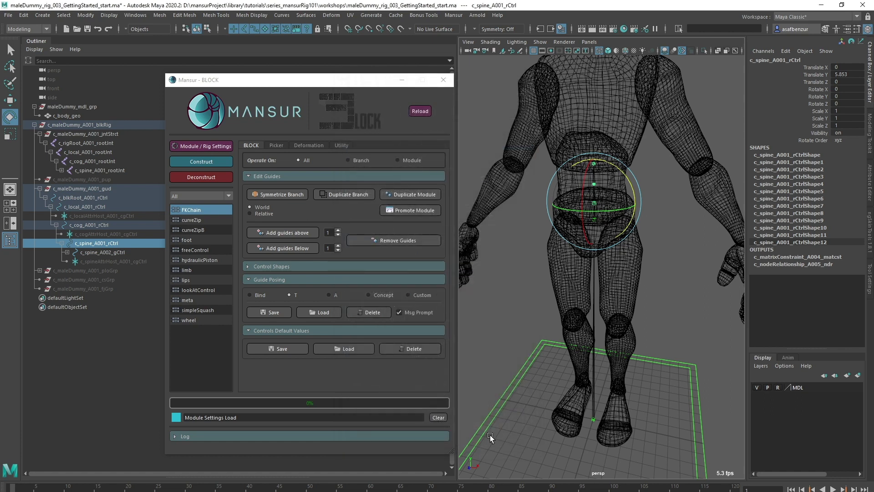
Step: Construct the rig again from the root guide
{"action": "left_click", "coordinate": [527, 445]}
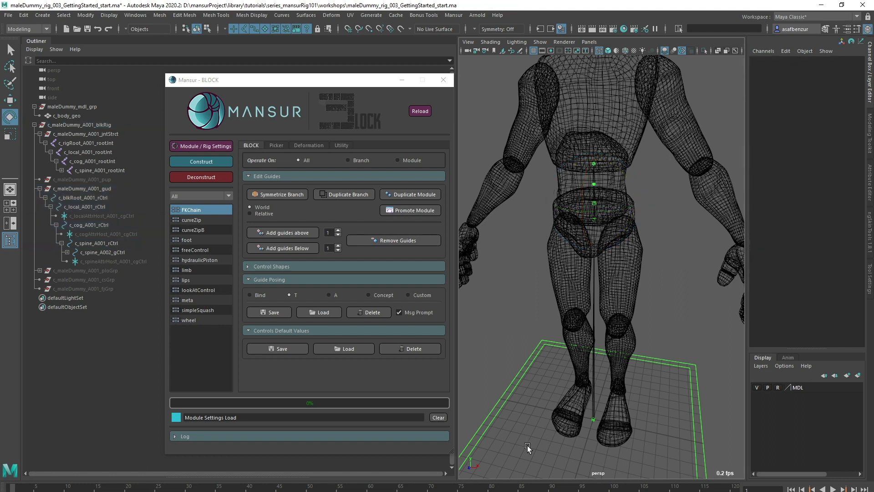
{"action": "left_click", "coordinate": [503, 398]}
{"action": "left_click", "coordinate": [201, 161]}
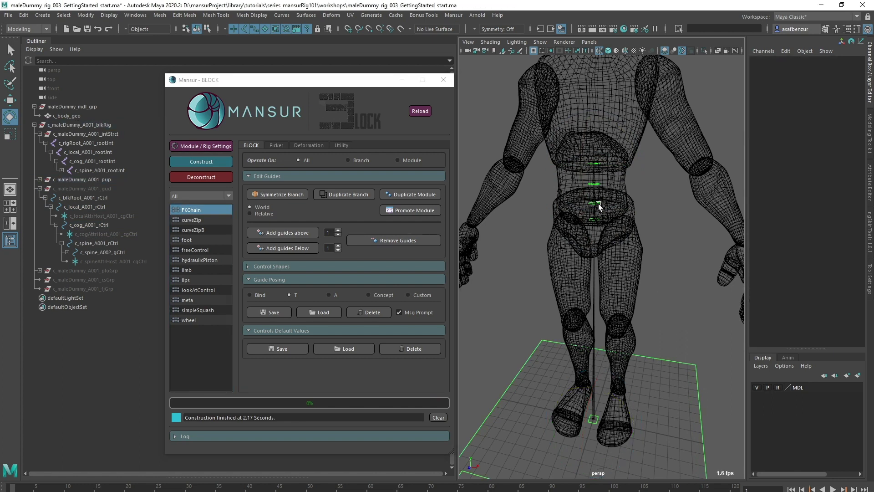
Step: Turn on Ik Vis on c_spineAnim_A001_techCtl to show the spine IK controls
{"action": "left_click", "coordinate": [596, 222]}
{"action": "key", "text": "f"}
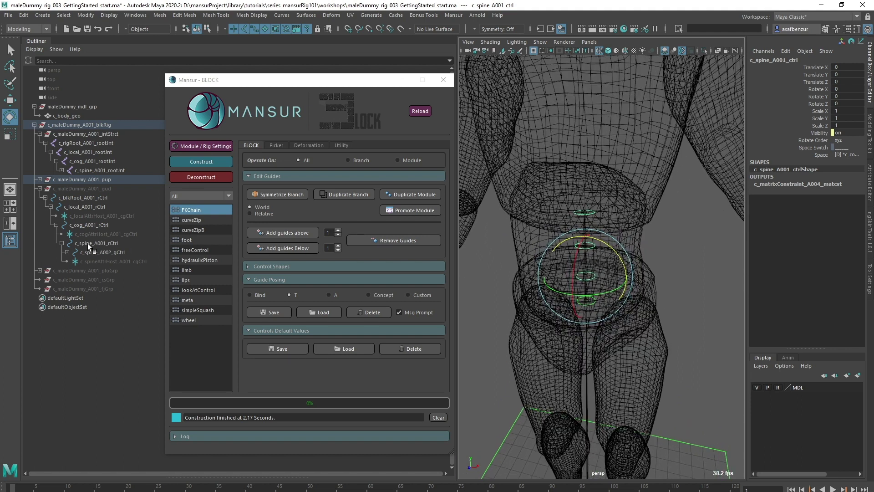
{"action": "key", "text": "f"}
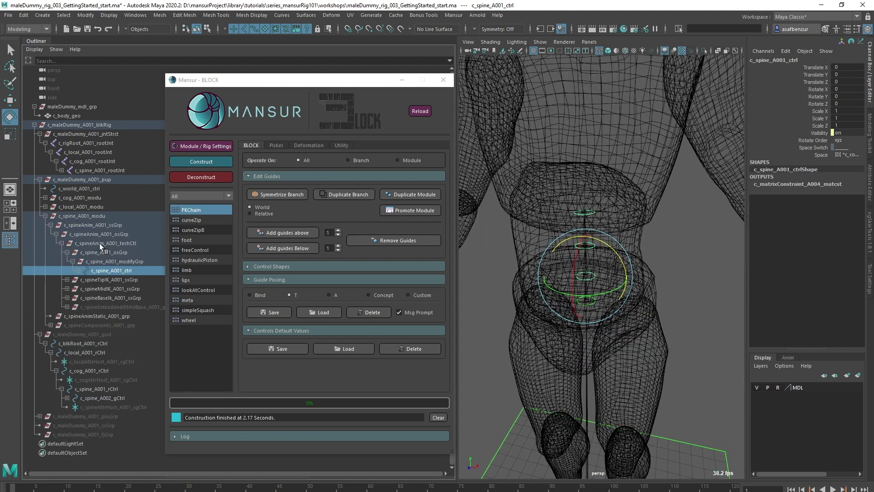
{"action": "left_click", "coordinate": [97, 243]}
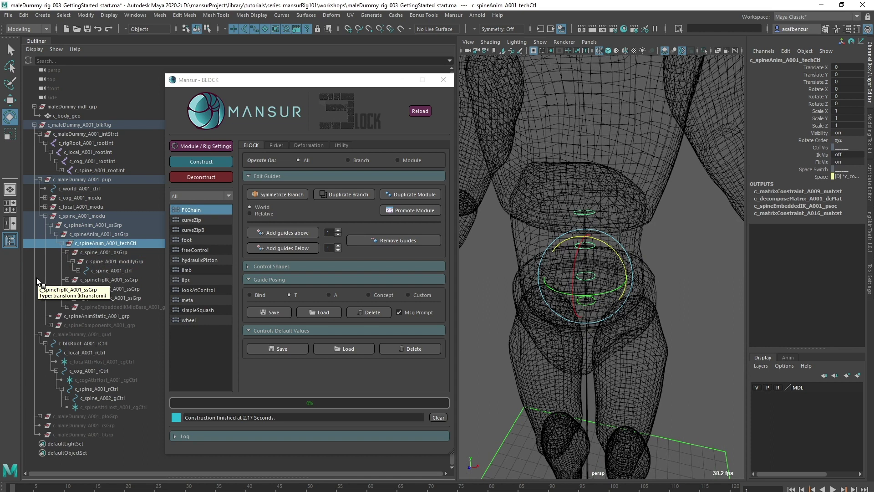
{"action": "left_click", "coordinate": [815, 154]}
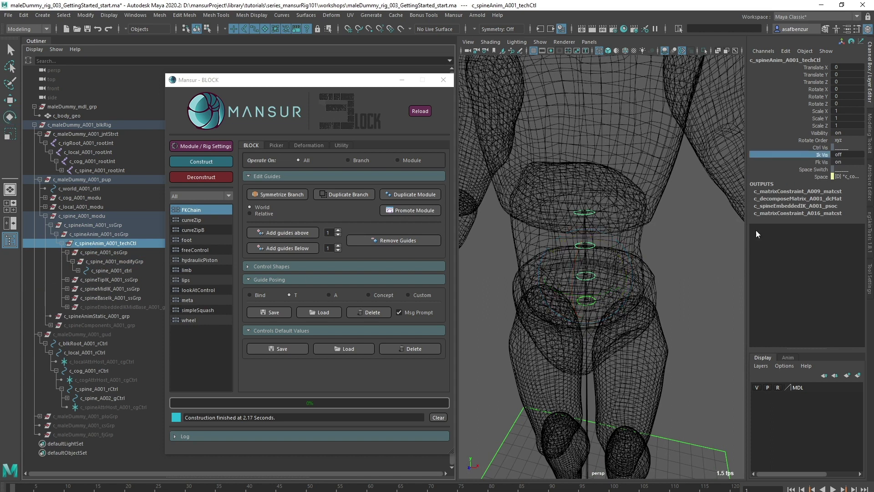
{"action": "middle_click_drag", "start_coordinate": [507, 248], "coordinate": [705, 260]}
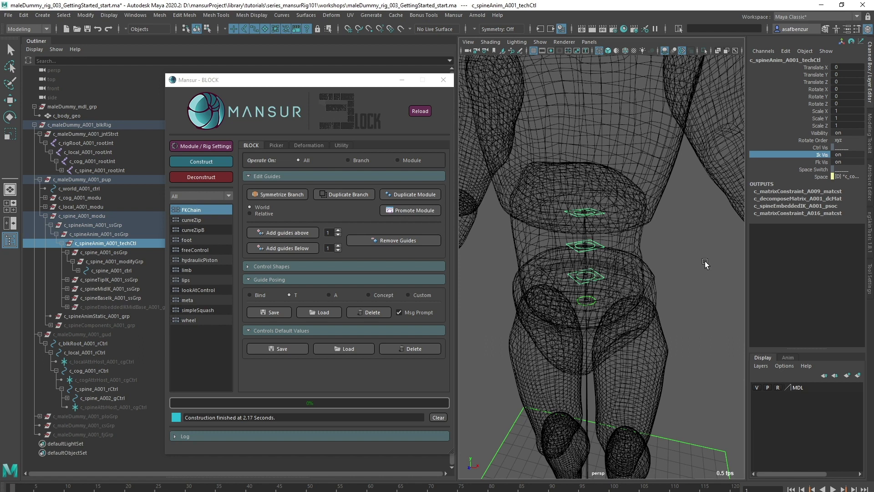
Step: Select the lower and upper spine IK controls with the Move tool to check them
{"action": "left_click", "coordinate": [602, 282]}
{"action": "key", "text": "w"}
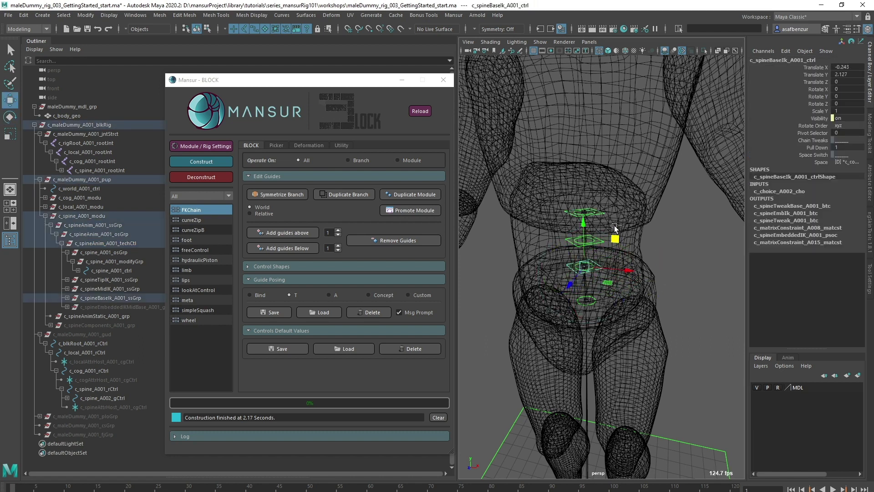
{"action": "left_click", "coordinate": [603, 212]}
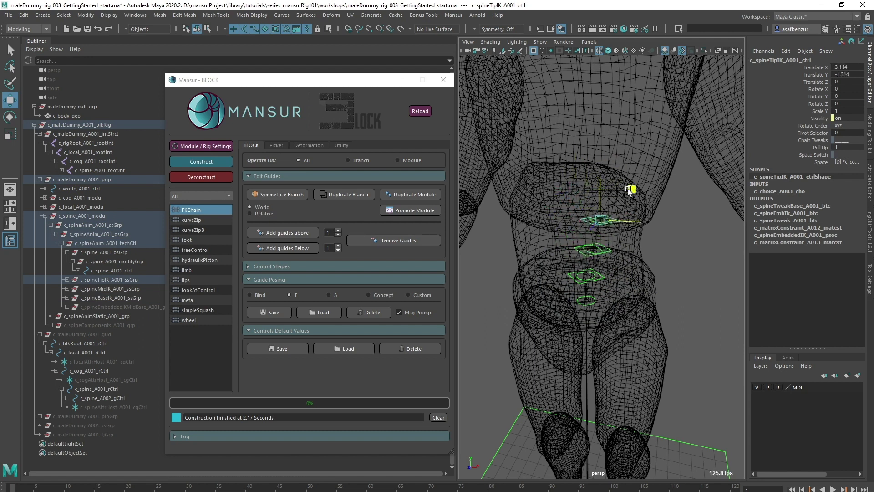
{"action": "left_click", "coordinate": [682, 258]}
{"action": "scroll", "coordinate": [680, 301], "scroll_direction": "down", "scroll_amount": 5}
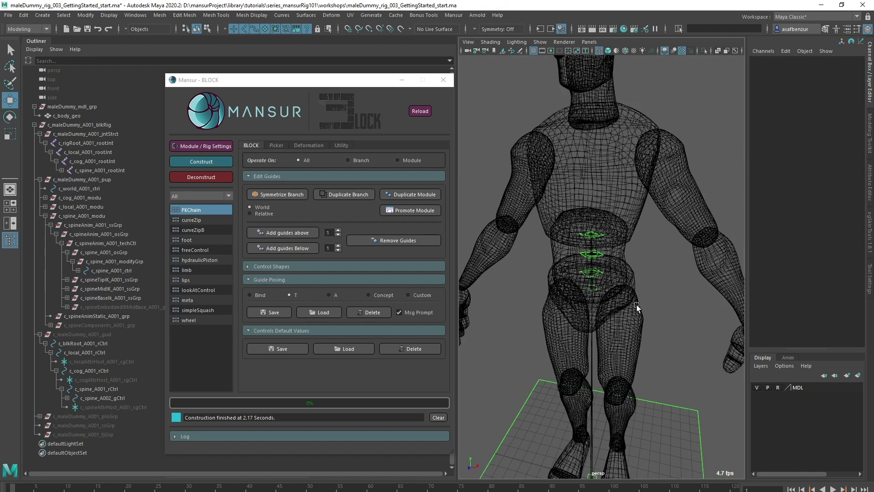
Step: Revert the rig to guides and select the spine guide
{"action": "left_click", "coordinate": [543, 371]}
{"action": "left_click", "coordinate": [201, 177]}
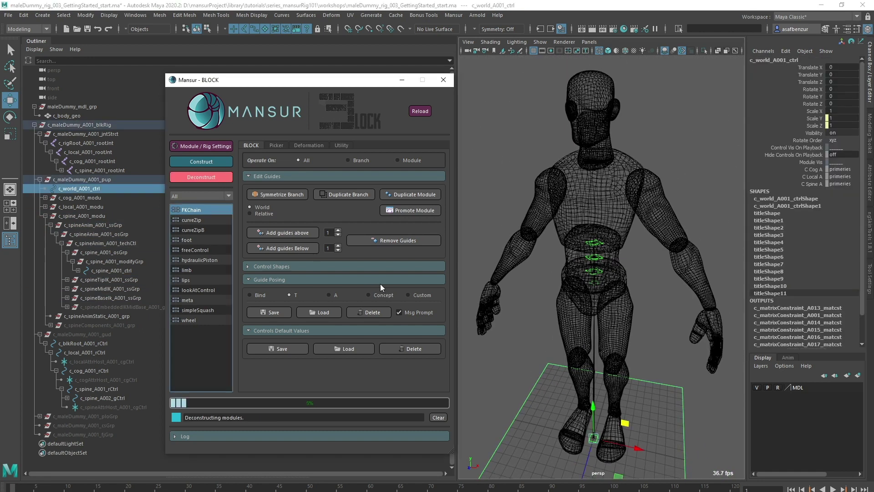
{"action": "left_click", "coordinate": [594, 271]}
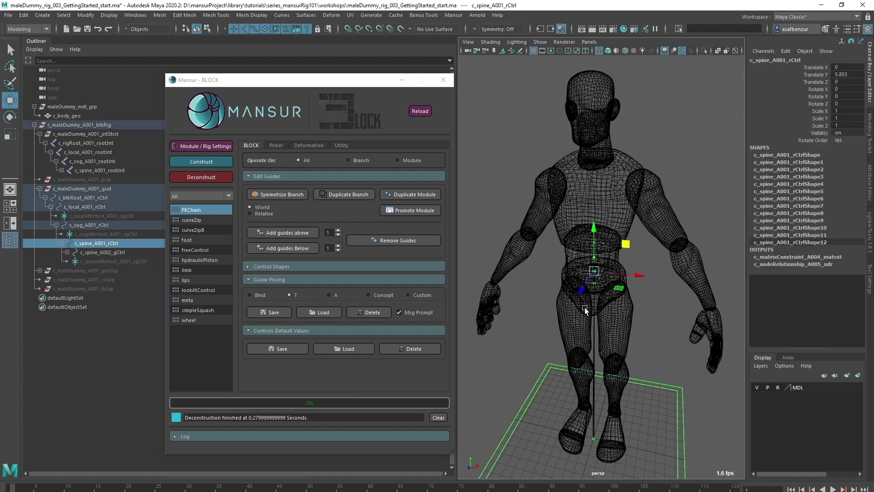
{"action": "left_click", "coordinate": [205, 147]}
Step: Set embIKControlShape to dialRound in the spine's EmbeddedIK settings and update them
{"action": "left_click", "coordinate": [429, 140]}
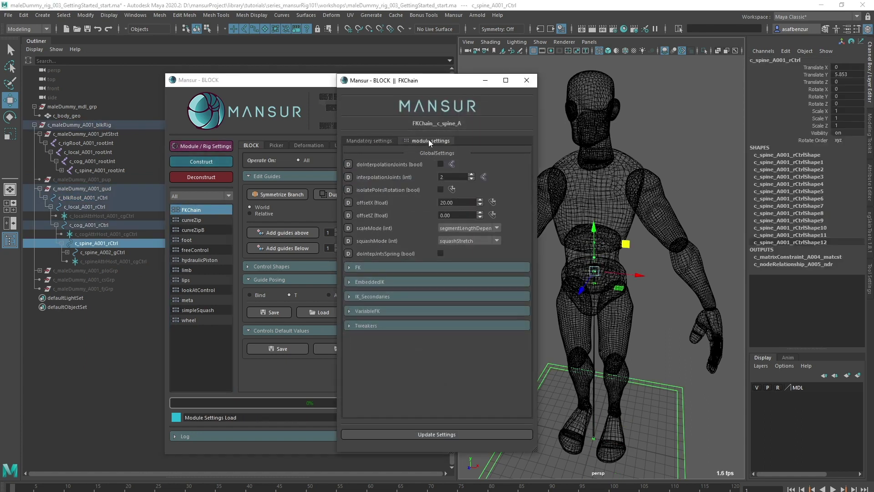
{"action": "left_click", "coordinate": [396, 281]}
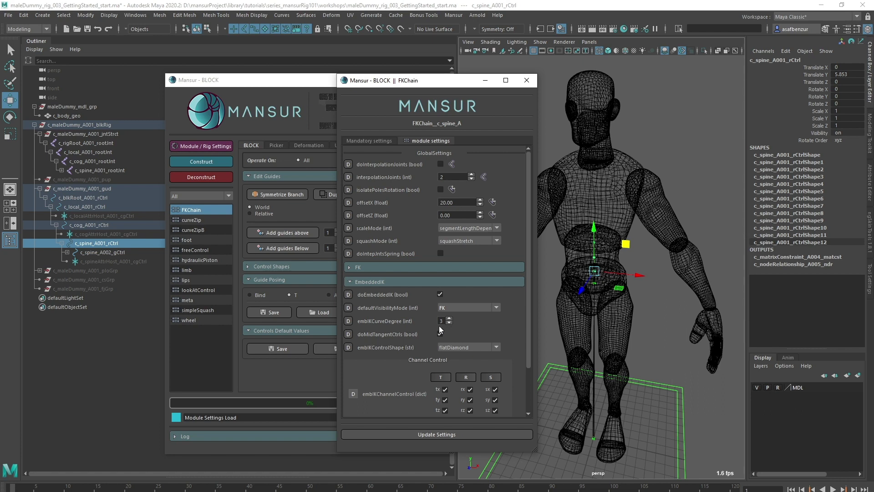
{"action": "mouse_move", "coordinate": [365, 335]}
{"action": "left_click", "coordinate": [490, 347]}
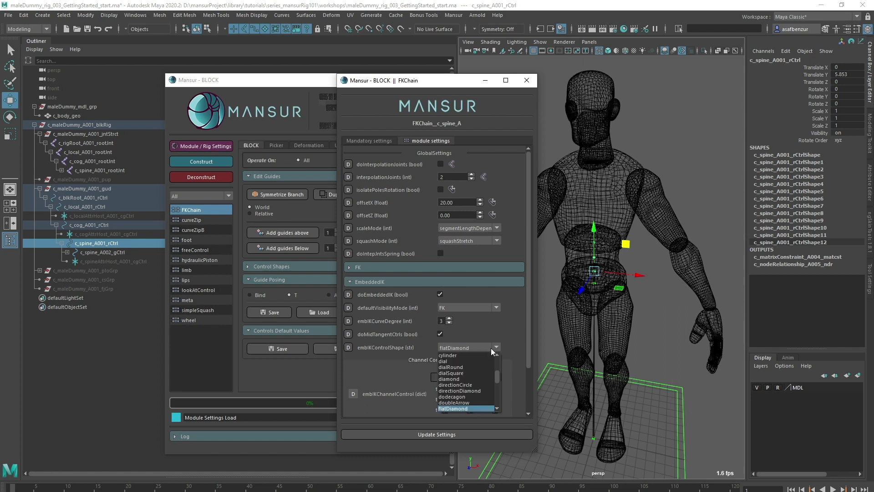
{"action": "left_click", "coordinate": [478, 367]}
{"action": "scroll", "coordinate": [491, 359], "scroll_direction": "down", "scroll_amount": 2}
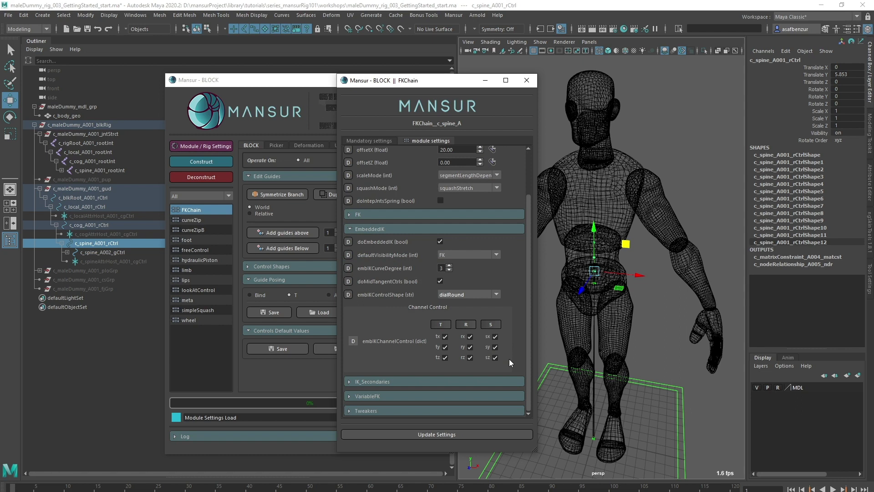
{"action": "left_click", "coordinate": [469, 436]}
{"action": "left_click", "coordinate": [510, 408]}
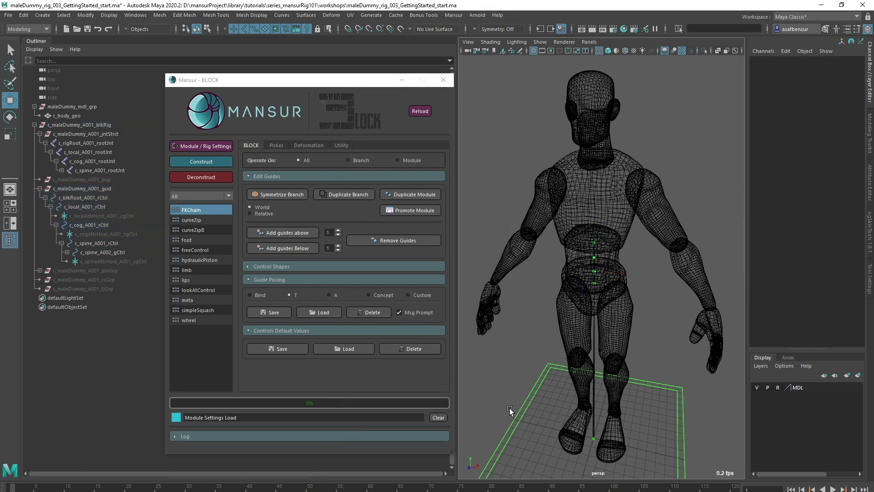
{"action": "left_click", "coordinate": [228, 159]}
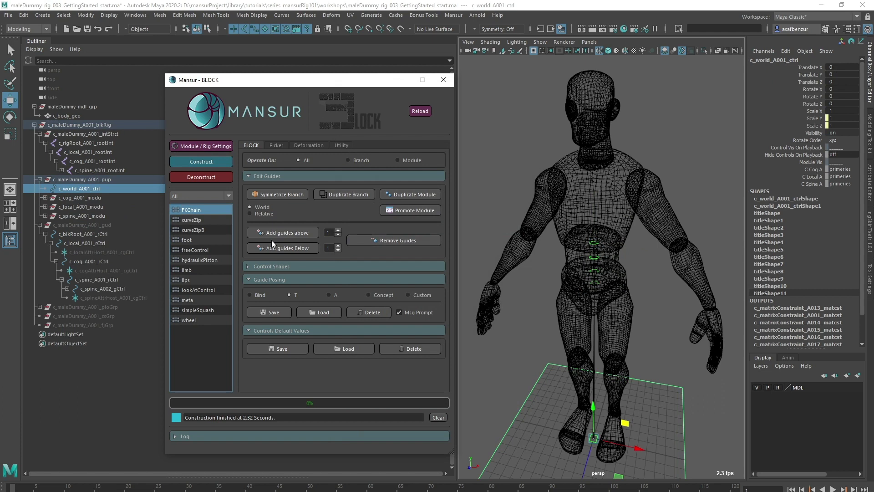
{"action": "left_click", "coordinate": [637, 324]}
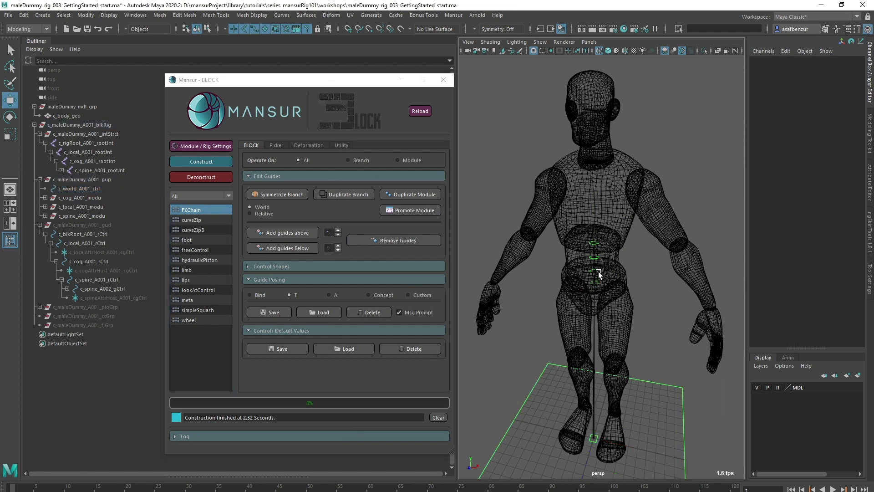
{"action": "left_click", "coordinate": [598, 273]}
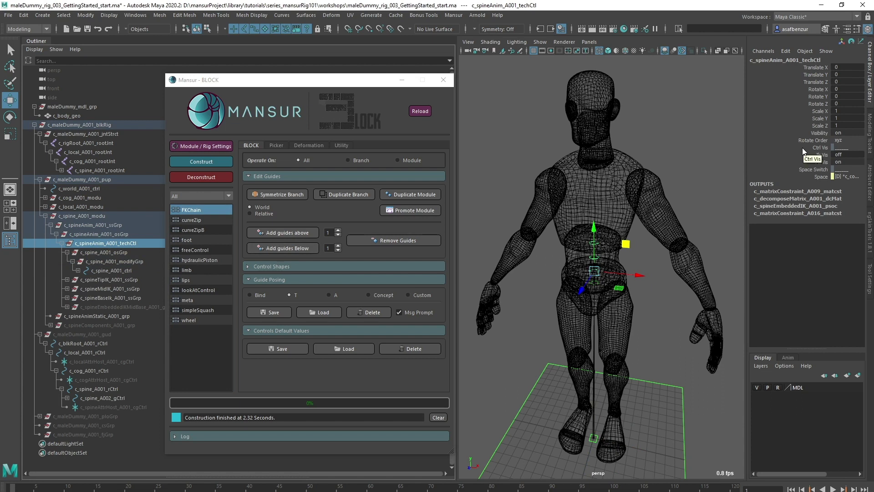
{"action": "left_click", "coordinate": [661, 342]}
{"action": "left_click_drag", "start_coordinate": [662, 359], "coordinate": [653, 397]}
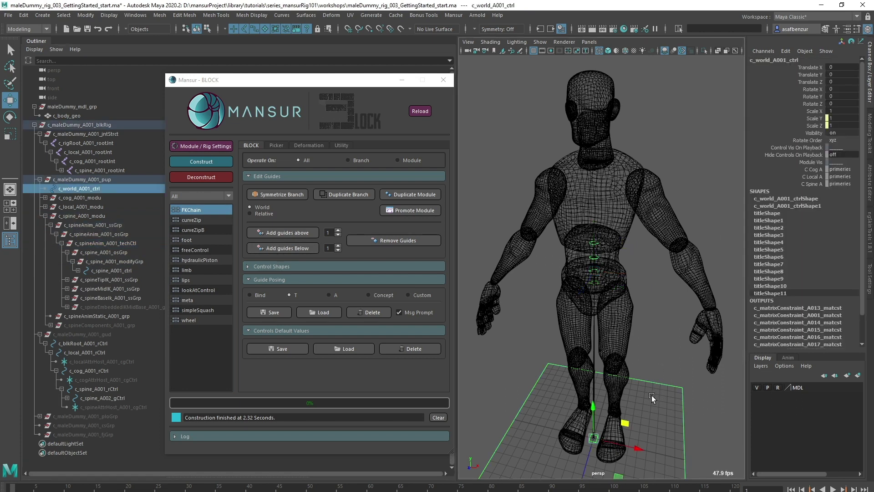
{"action": "left_click", "coordinate": [210, 178]}
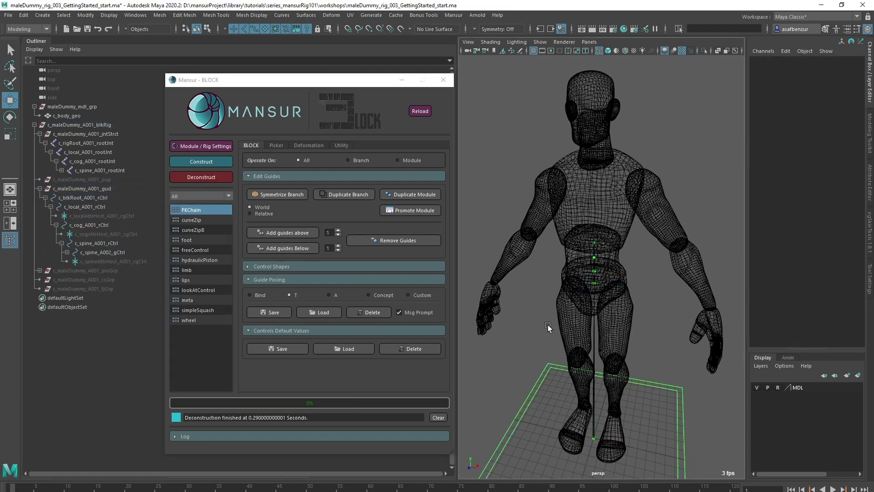
Step: Open the spine guide's module settings and expand the Attribute-Host options
{"action": "left_click", "coordinate": [590, 273]}
{"action": "left_click", "coordinate": [201, 146]}
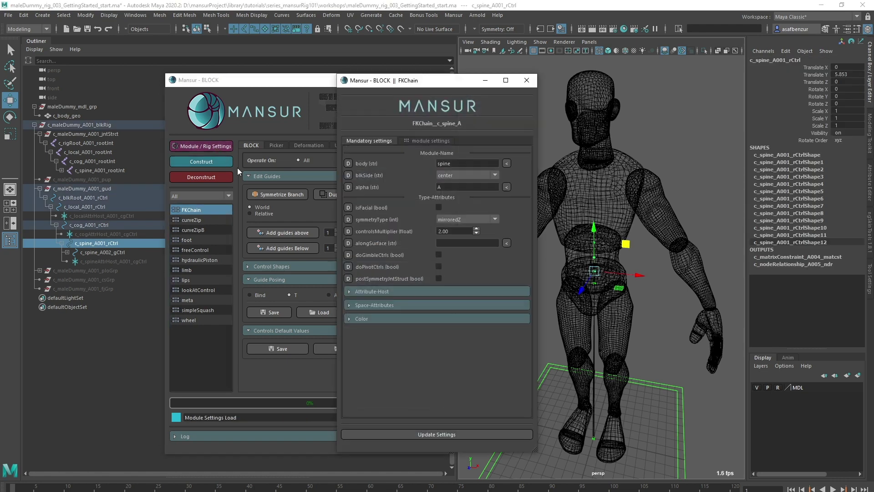
{"action": "left_click", "coordinate": [379, 291]}
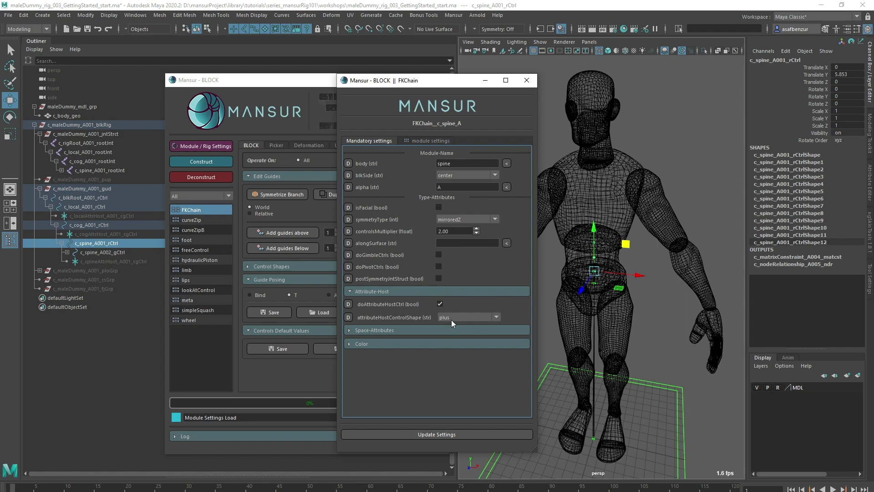
Step: Apply the attribute host settings and move the spineAttrHost guide out beside the torso
{"action": "left_click", "coordinate": [424, 434]}
{"action": "key", "text": "f"}
{"action": "left_click", "coordinate": [600, 260]}
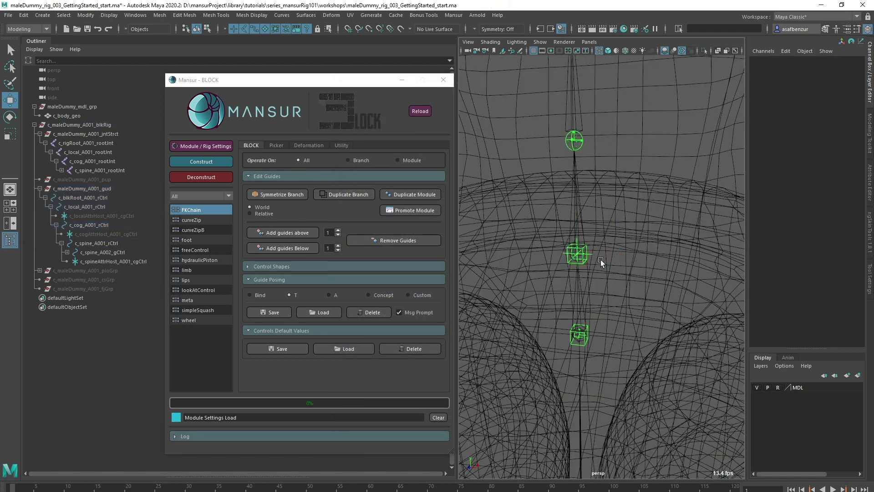
{"action": "left_click", "coordinate": [593, 253]}
{"action": "scroll", "coordinate": [592, 253], "scroll_direction": "down", "scroll_amount": 5}
{"action": "scroll", "coordinate": [597, 307], "scroll_direction": "up", "scroll_amount": 2}
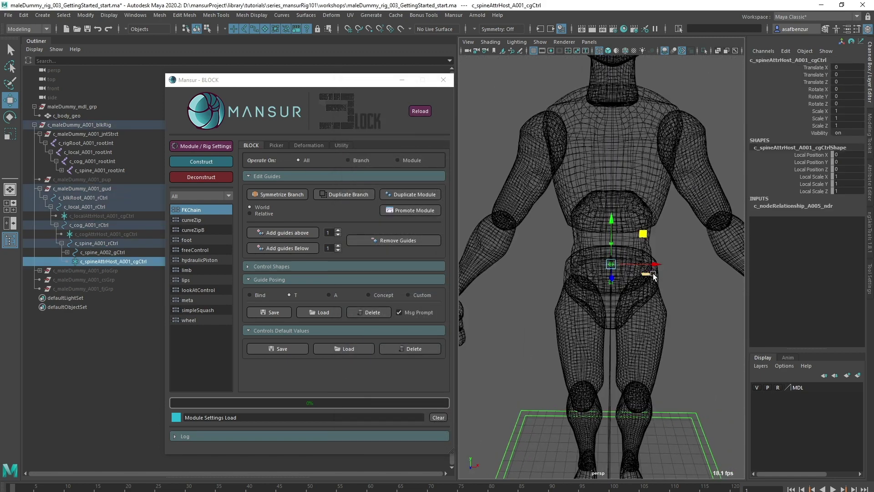
{"action": "left_click_drag", "start_coordinate": [605, 264], "coordinate": [660, 215]}
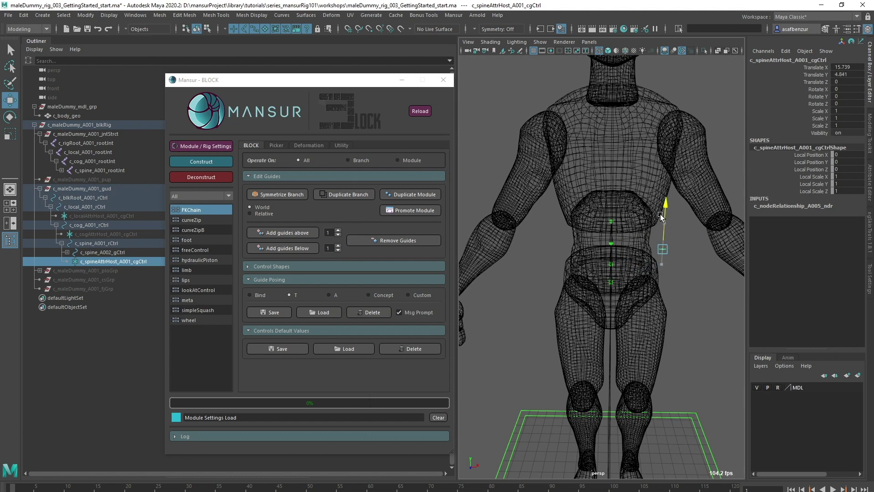
Step: Construct the rig from the root guide
{"action": "left_click", "coordinate": [678, 247]}
{"action": "scroll", "coordinate": [678, 299], "scroll_direction": "down", "scroll_amount": 2}
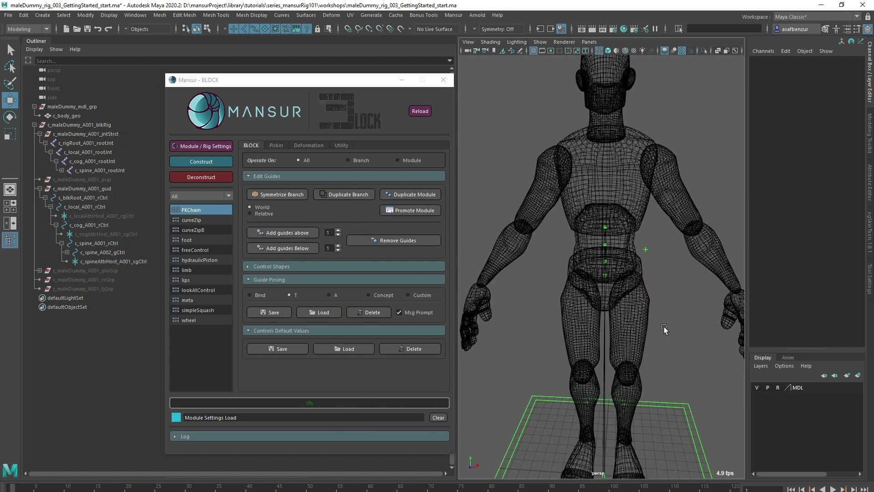
{"action": "left_click", "coordinate": [539, 403]}
{"action": "left_click", "coordinate": [220, 164]}
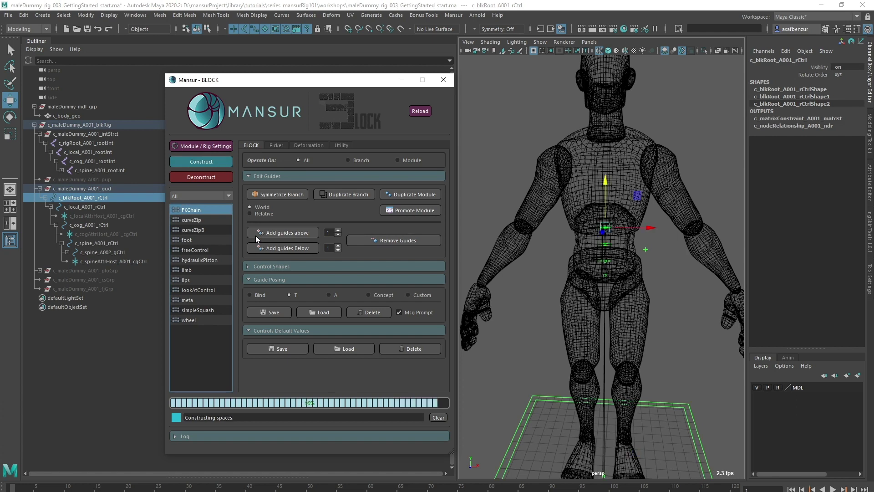
Step: Select the attribute host control and switch Ik Vis on to show the spine IK controls
{"action": "left_click_drag", "start_coordinate": [656, 243], "coordinate": [644, 253]}
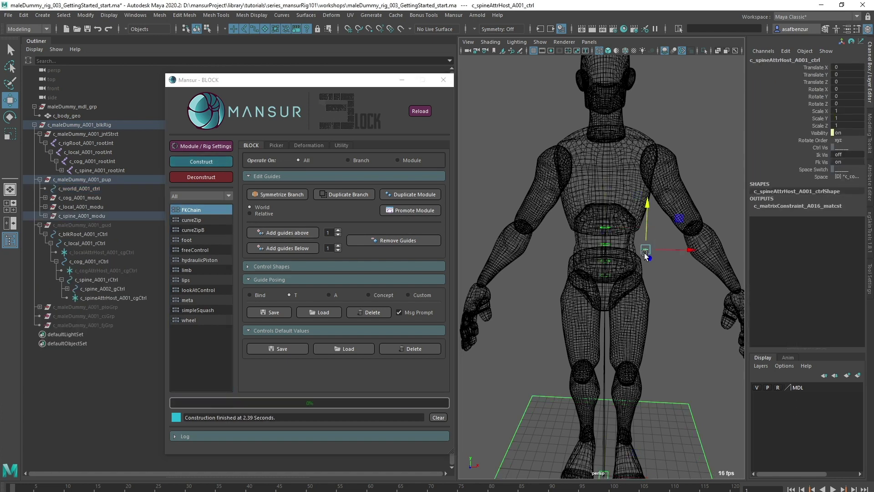
{"action": "left_click", "coordinate": [822, 155]}
{"action": "middle_click_drag", "start_coordinate": [608, 180], "coordinate": [617, 224]}
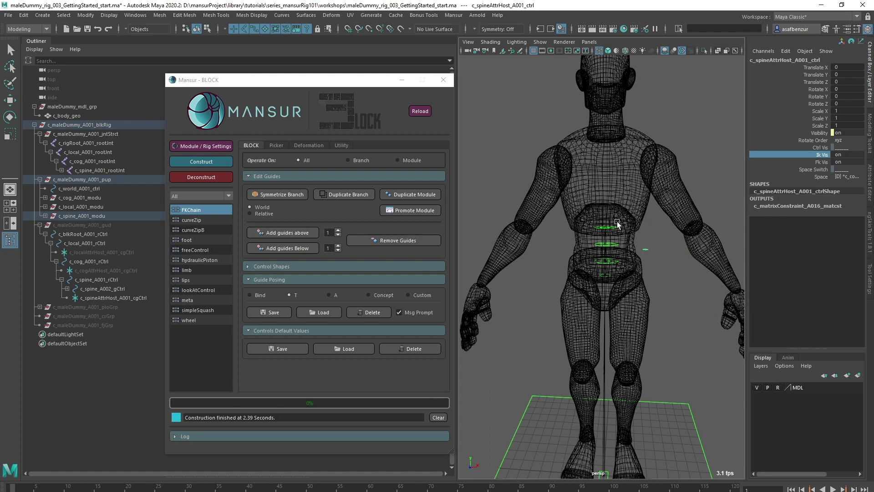
{"action": "scroll", "coordinate": [619, 228], "scroll_direction": "up", "scroll_amount": 3}
Step: Test the base, mid and tip spine IK controls by moving and rotating, then undo
{"action": "left_click", "coordinate": [635, 258]}
{"action": "key", "text": "w"}
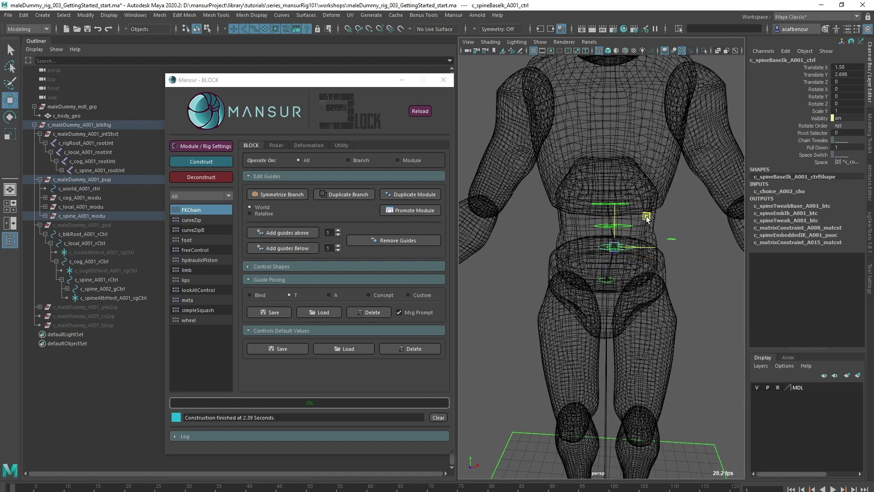
{"action": "left_click", "coordinate": [624, 234]}
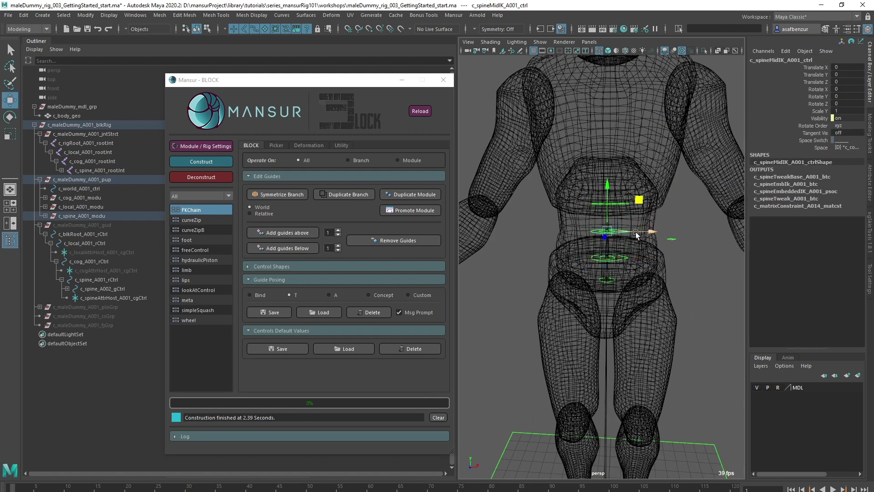
{"action": "left_click_drag", "start_coordinate": [627, 205], "coordinate": [672, 237]}
{"action": "key", "text": "ctrl+z"}
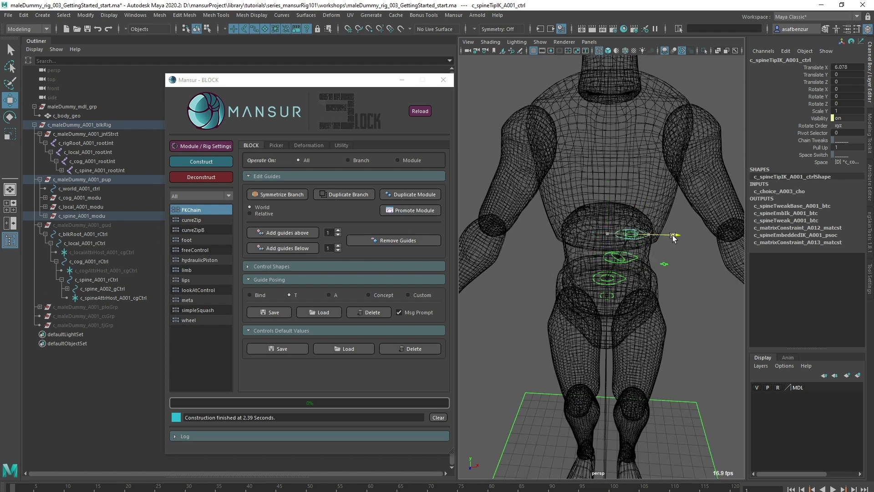
{"action": "key", "text": "e"}
{"action": "left_click_drag", "start_coordinate": [660, 206], "coordinate": [672, 232]}
{"action": "key", "text": "w"}
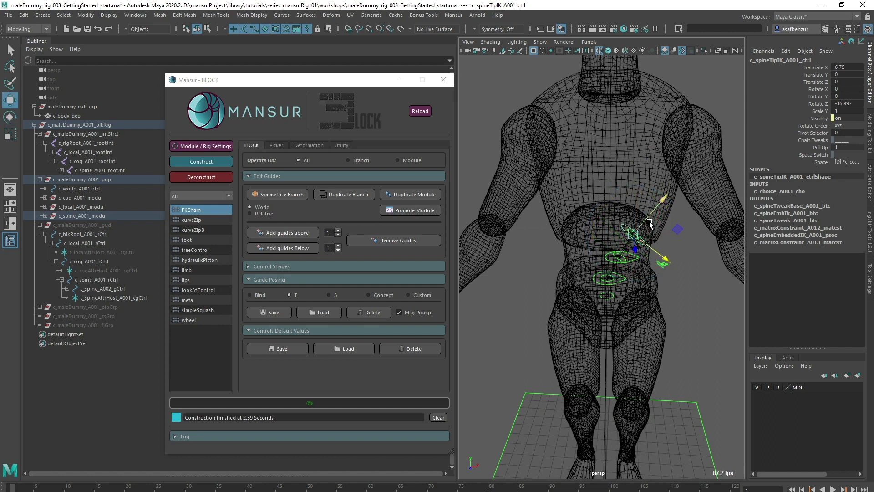
{"action": "left_click_drag", "start_coordinate": [665, 200], "coordinate": [680, 176]}
{"action": "key", "text": "ctrl+z"}
{"action": "key", "text": "ctrl+z"}
{"action": "key", "text": "ctrl+z"}
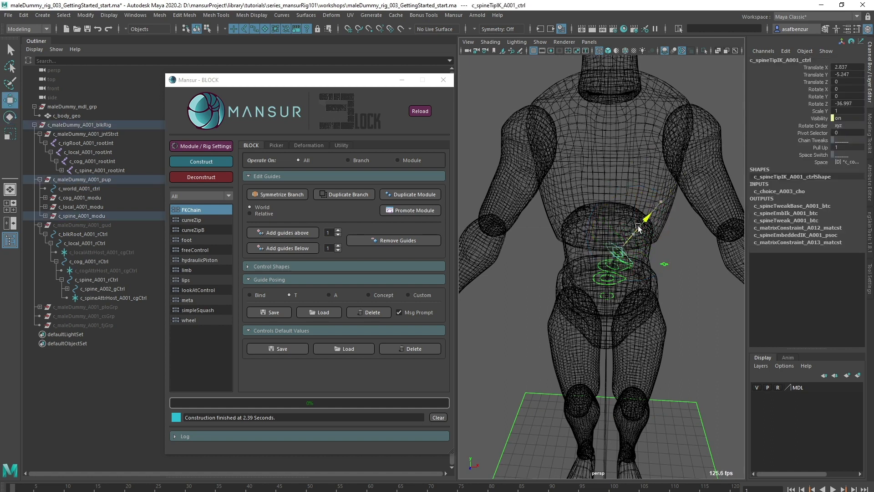
{"action": "left_click", "coordinate": [703, 326]}
{"action": "right_click_drag", "start_coordinate": [686, 354], "coordinate": [628, 343], "text": "alt"}
{"action": "left_click_drag", "start_coordinate": [627, 342], "coordinate": [600, 343], "text": "alt"}
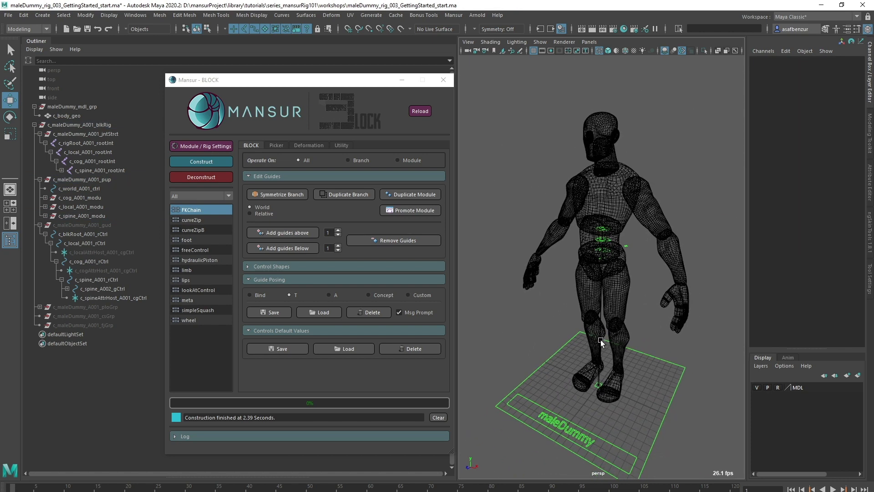